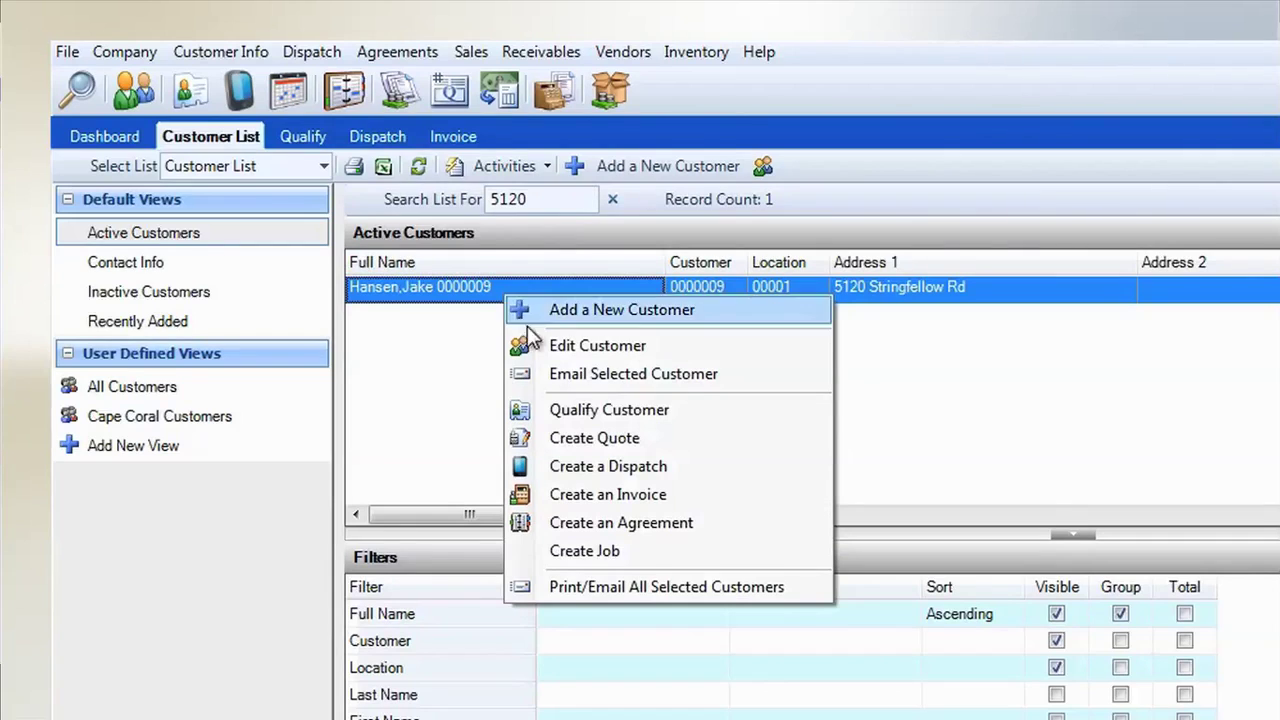
Step: Qualify the selected customer and create a new agreement for that customer
{"action": "left_click", "coordinate": [590, 408]}
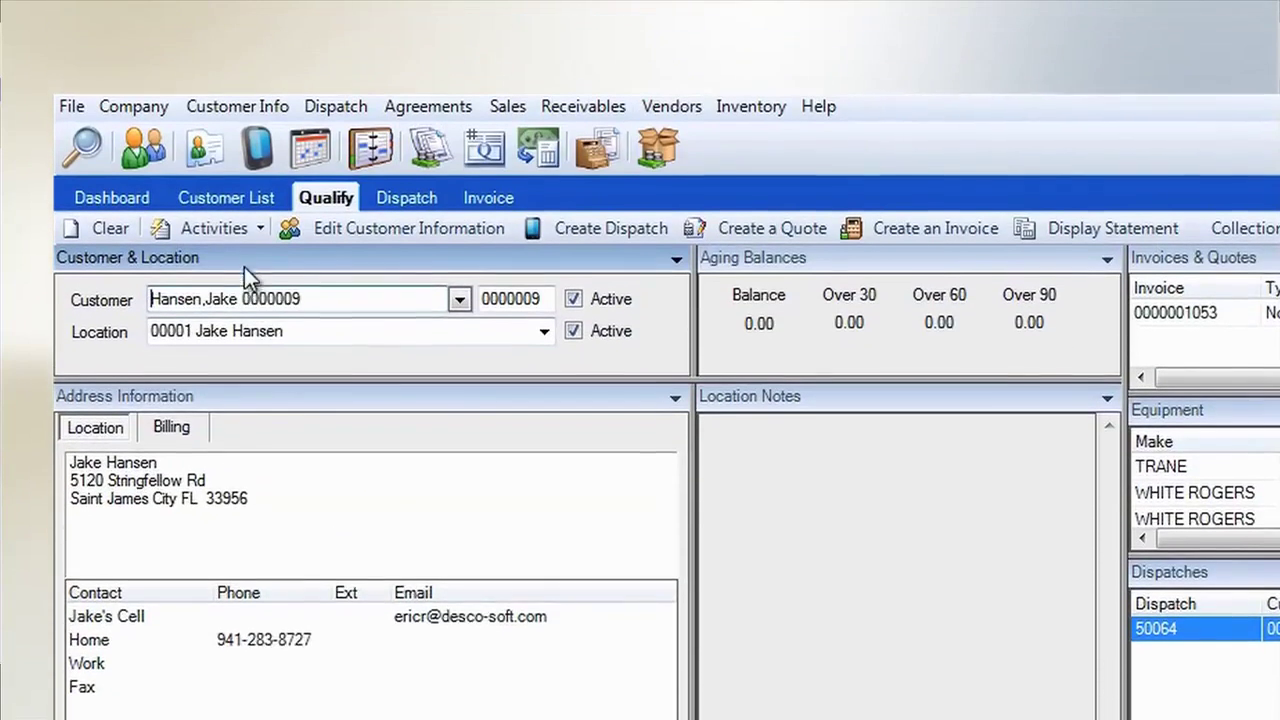
{"action": "left_click", "coordinate": [244, 254]}
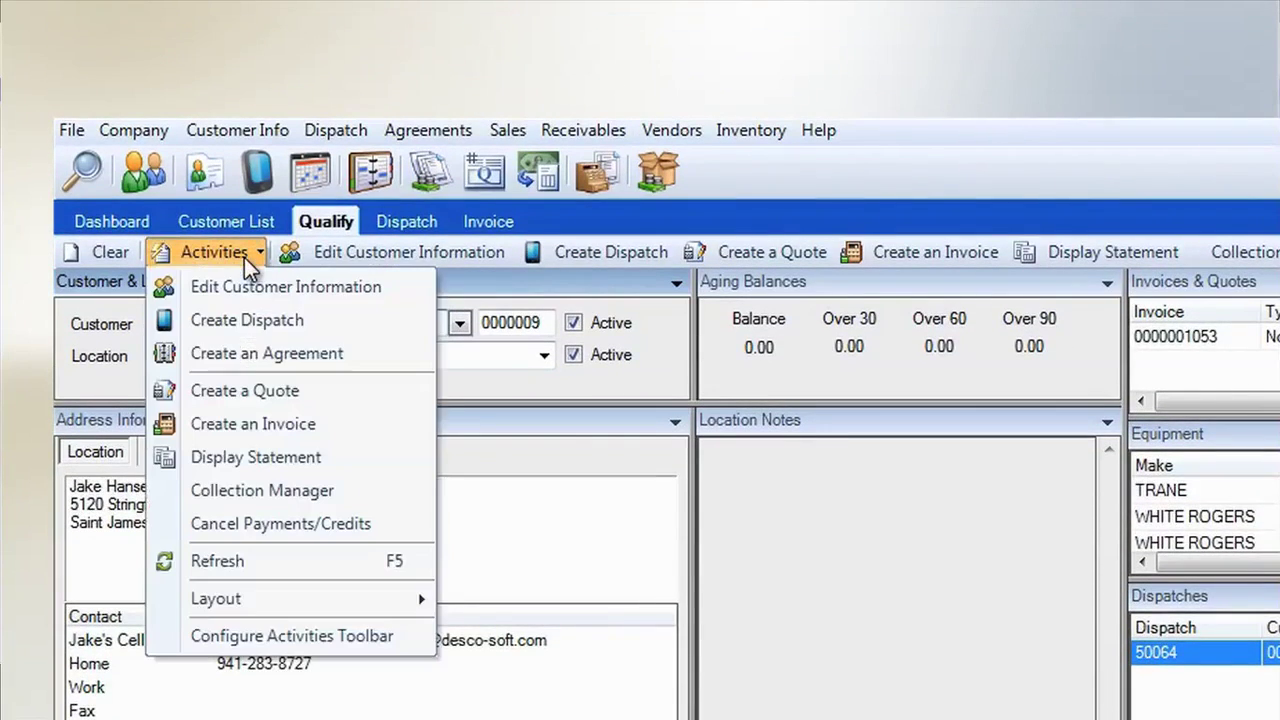
{"action": "left_click", "coordinate": [236, 358]}
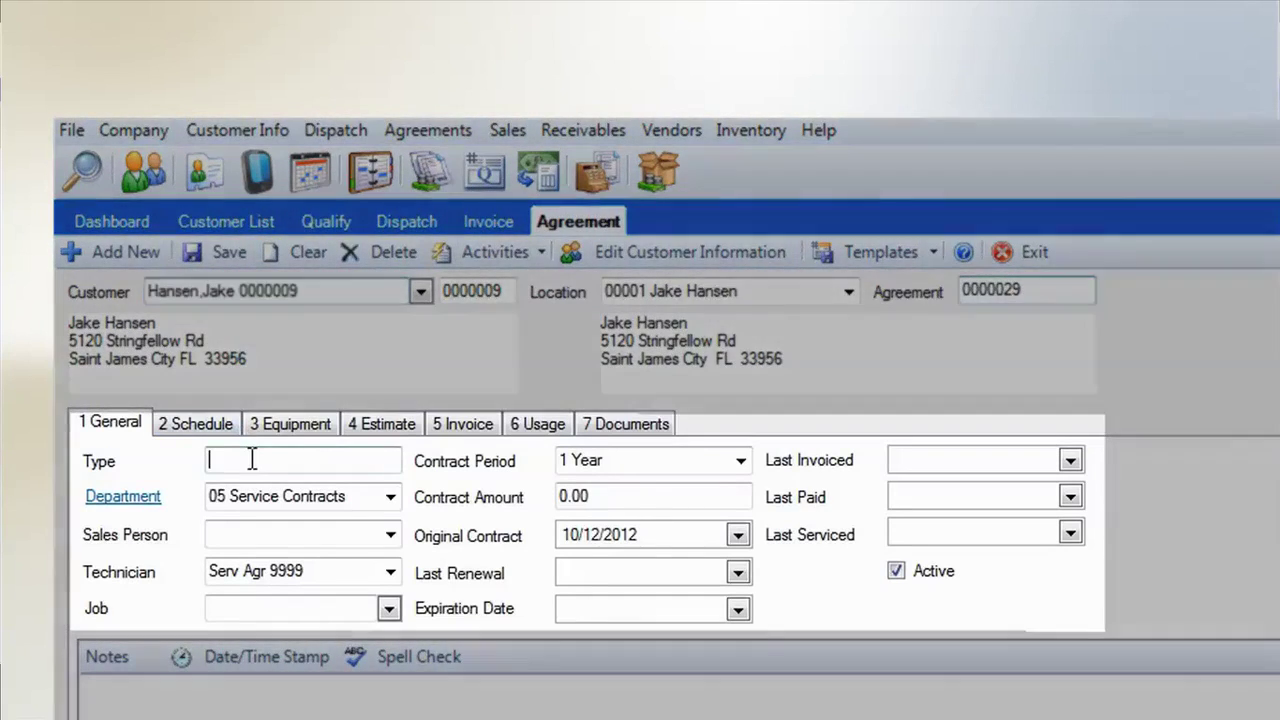
Step: Set the agreement type to SLV and accept the default department, technician, one-year contract period and date fields
{"action": "left_click", "coordinate": [251, 458]}
{"action": "type", "text": "SLV"}
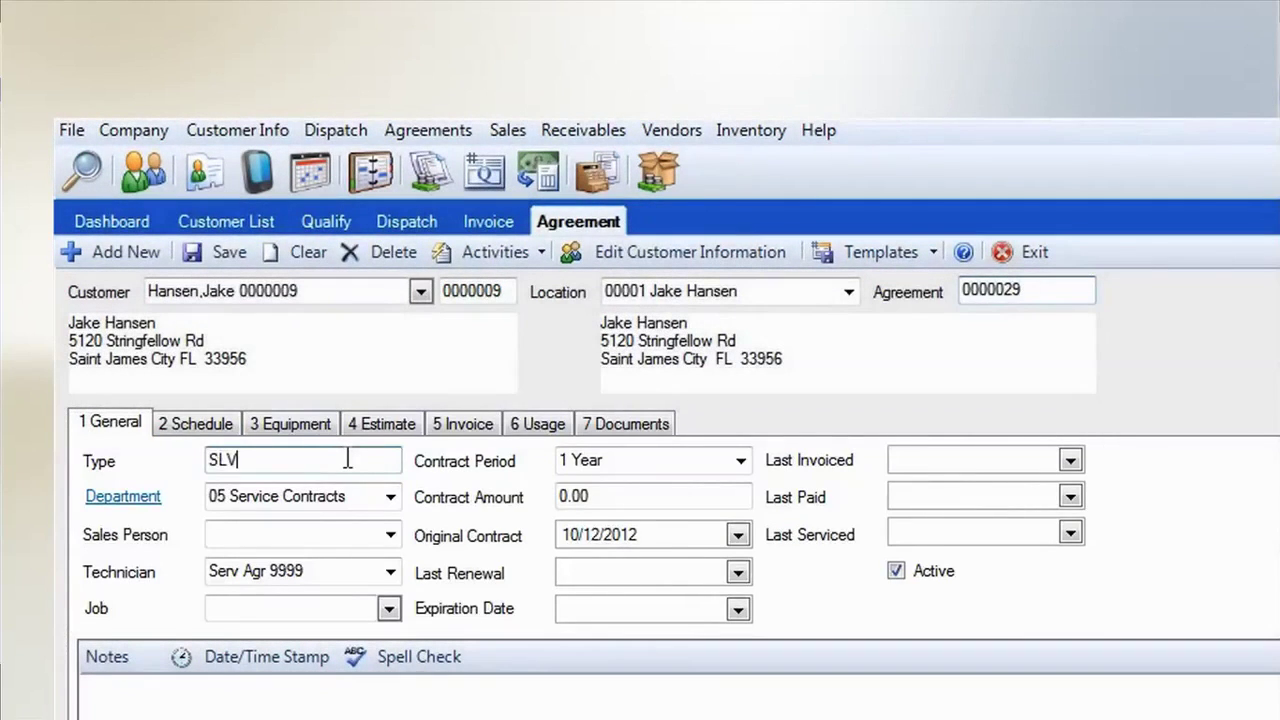
{"action": "key", "text": "Tab"}
{"action": "key", "text": "Tab"}
{"action": "key", "text": "Tab"}
{"action": "key", "text": "Tab"}
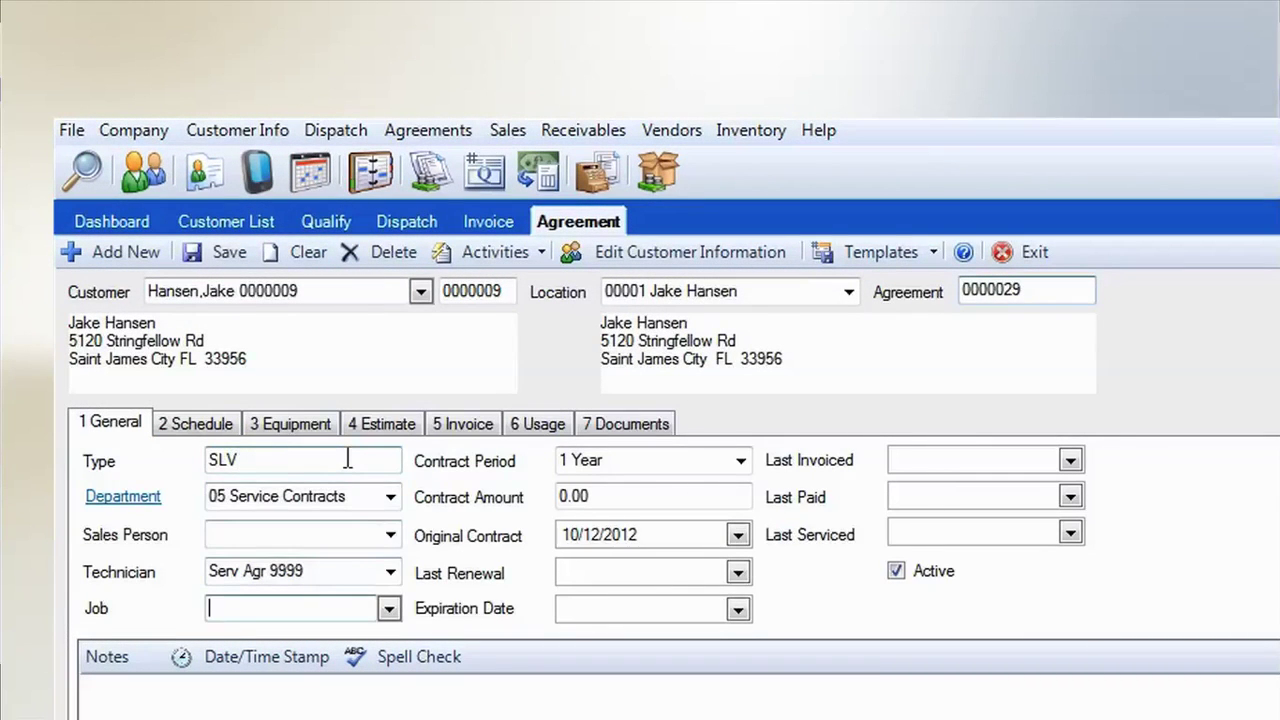
{"action": "key", "text": "Tab"}
{"action": "key", "text": "Tab"}
{"action": "key", "text": "Tab"}
{"action": "key", "text": "Tab"}
{"action": "key", "text": "Tab"}
{"action": "key", "text": "Tab"}
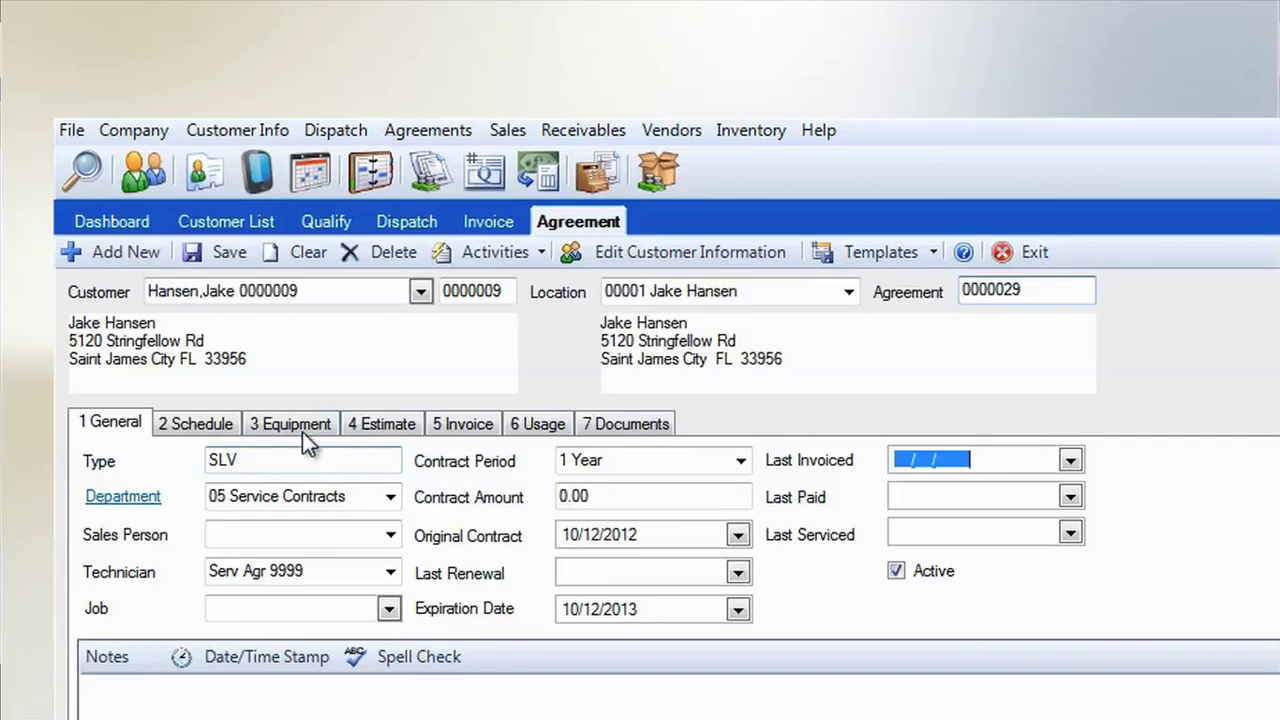
Step: Add a new schedule item to the agreement and choose TASK1 Task 1 as its task
{"action": "left_click", "coordinate": [219, 421]}
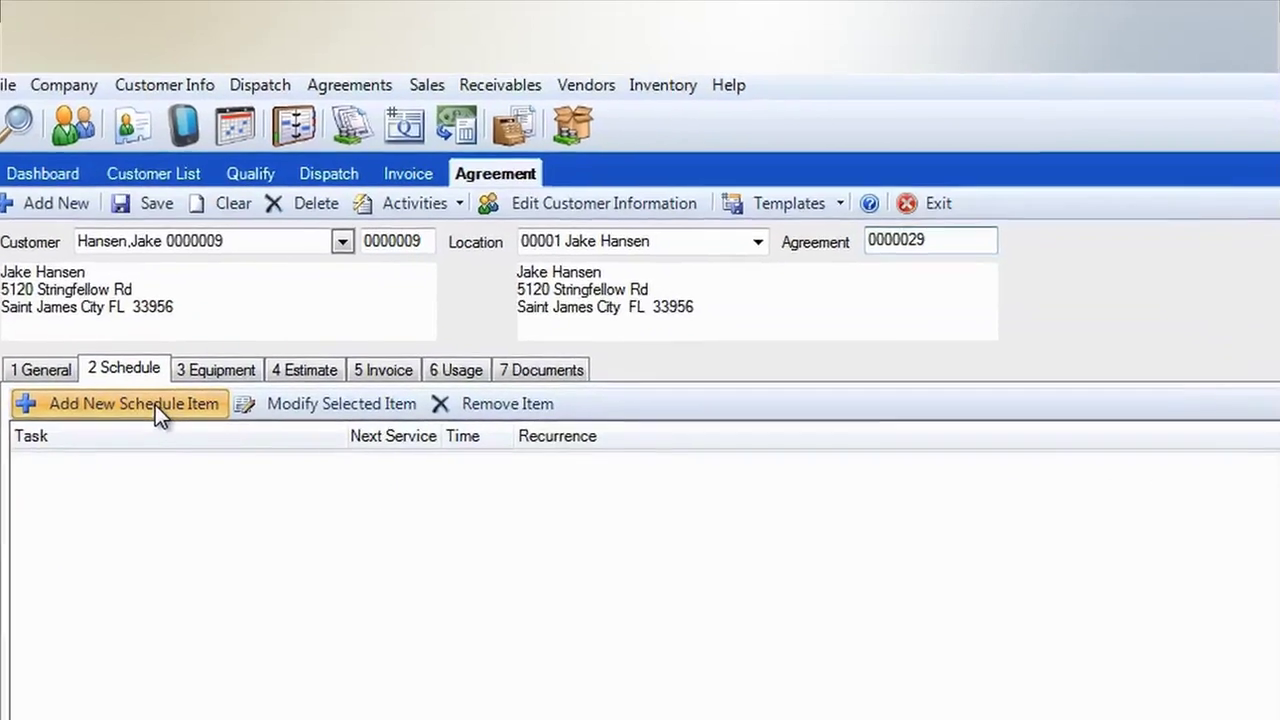
{"action": "left_click", "coordinate": [227, 459]}
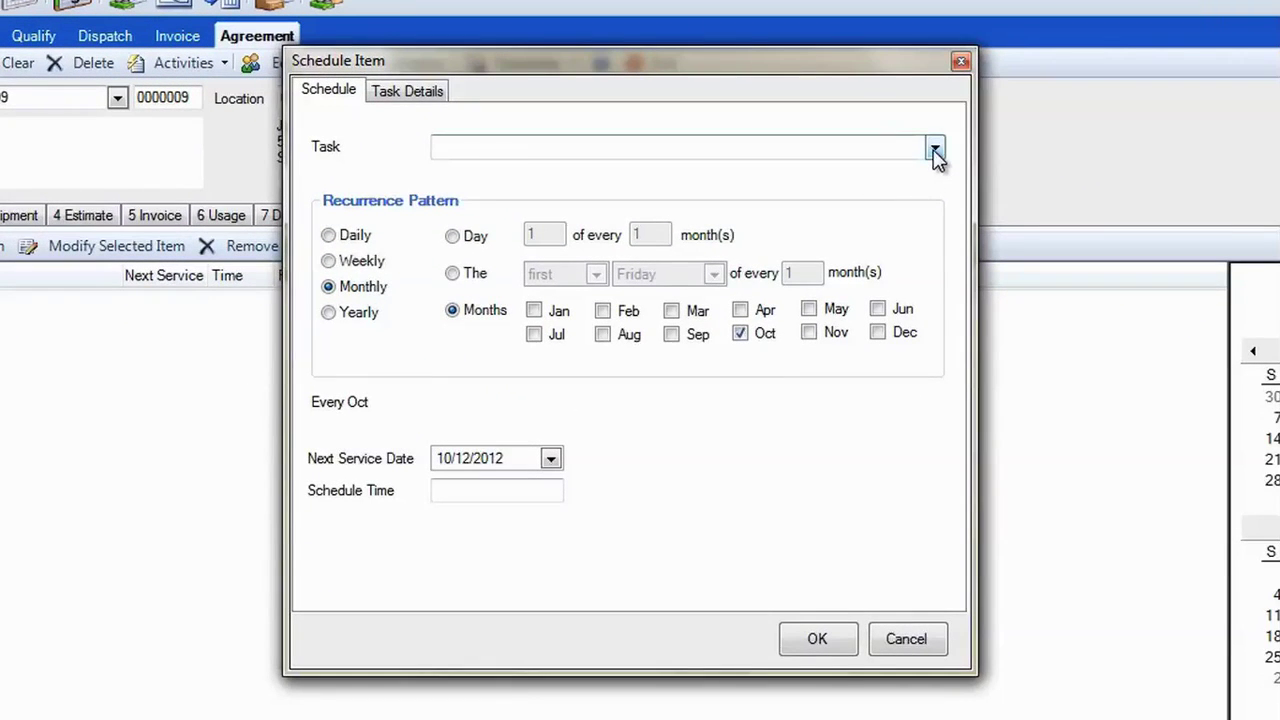
{"action": "left_click", "coordinate": [934, 150]}
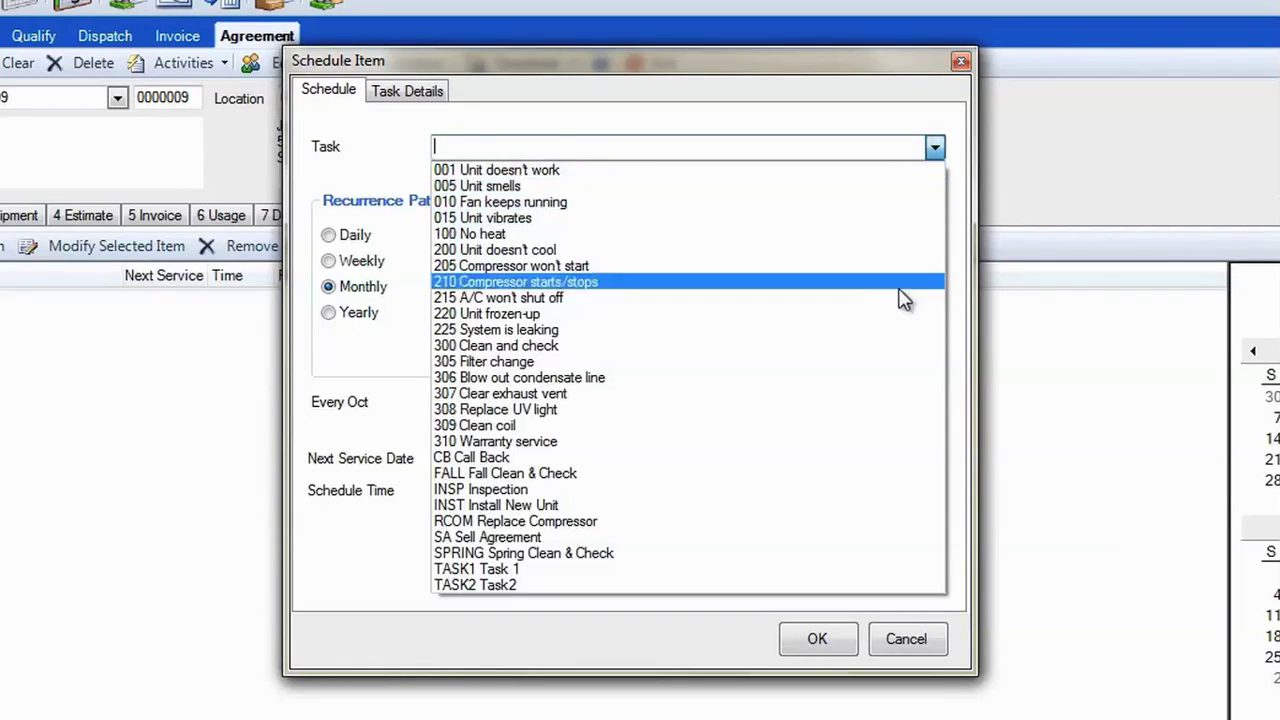
{"action": "left_click", "coordinate": [840, 569]}
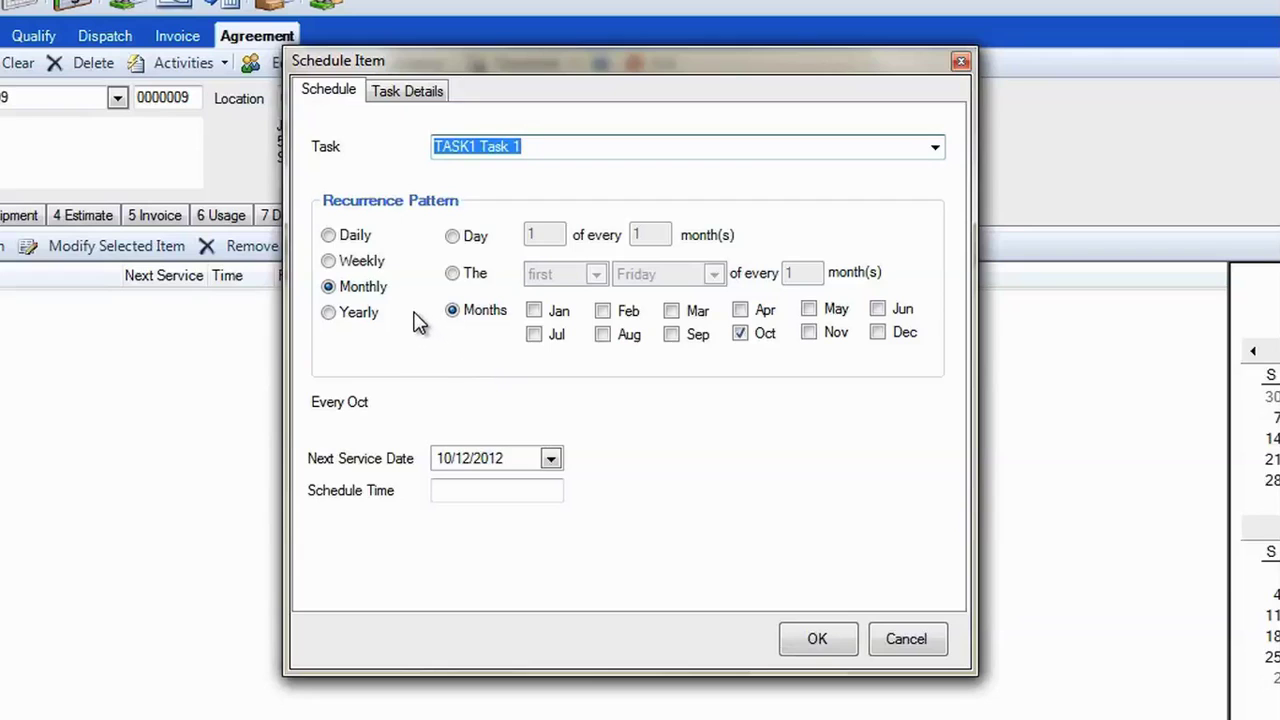
Step: Set the schedule item's recurrence to daily, every 5 days
{"action": "left_click", "coordinate": [334, 237]}
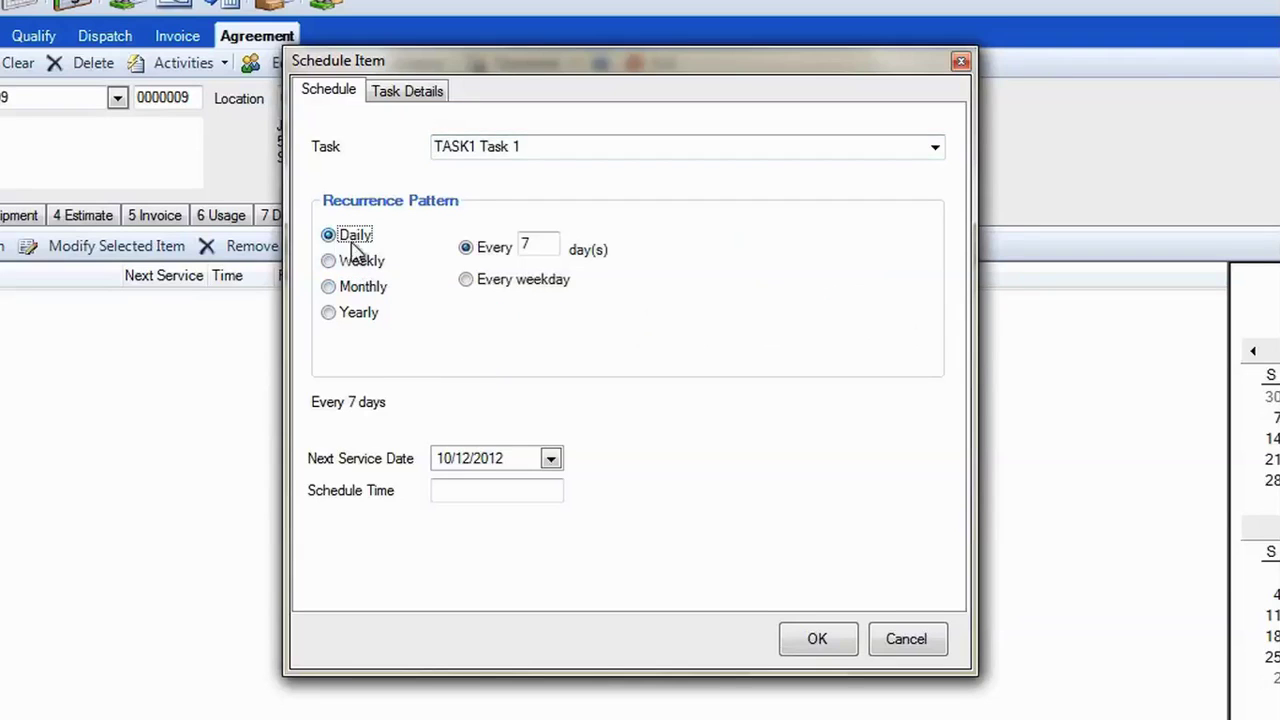
{"action": "left_click_drag", "start_coordinate": [537, 248], "coordinate": [481, 232]}
{"action": "type", "text": "5"}
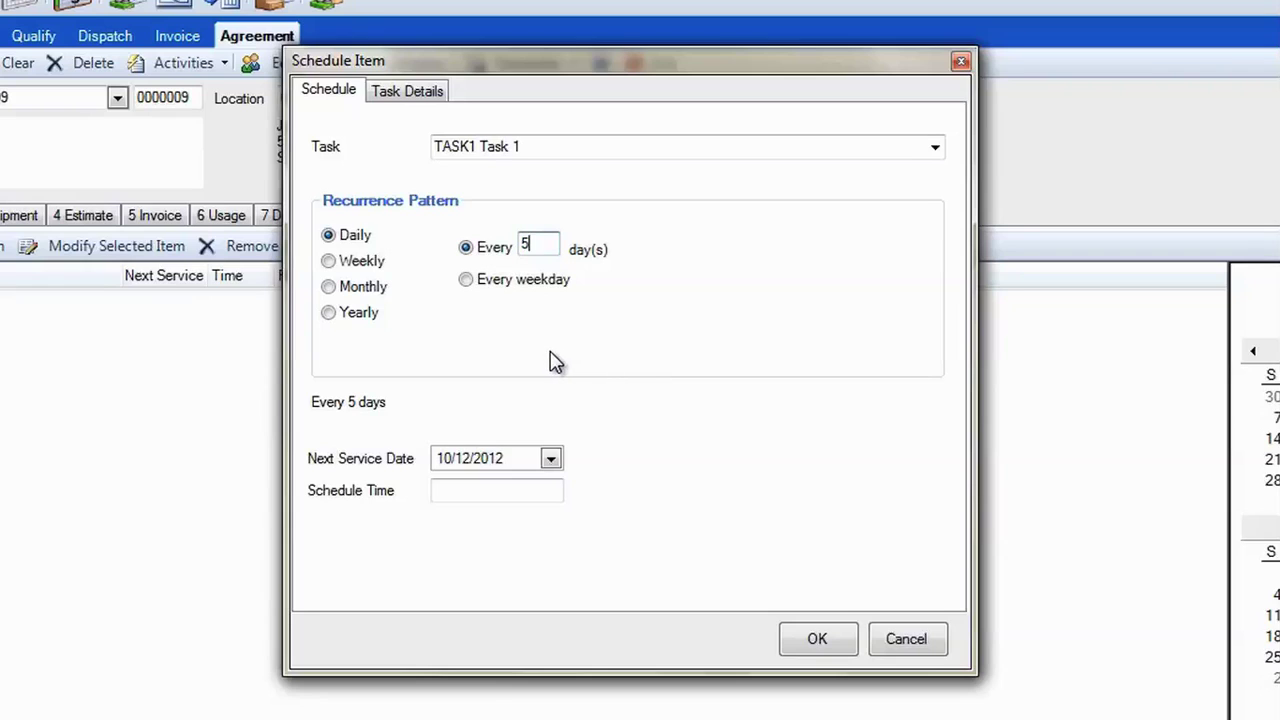
Step: Set the schedule item's recurrence to weekly, every 2 weeks on Friday
{"action": "left_click", "coordinate": [330, 261]}
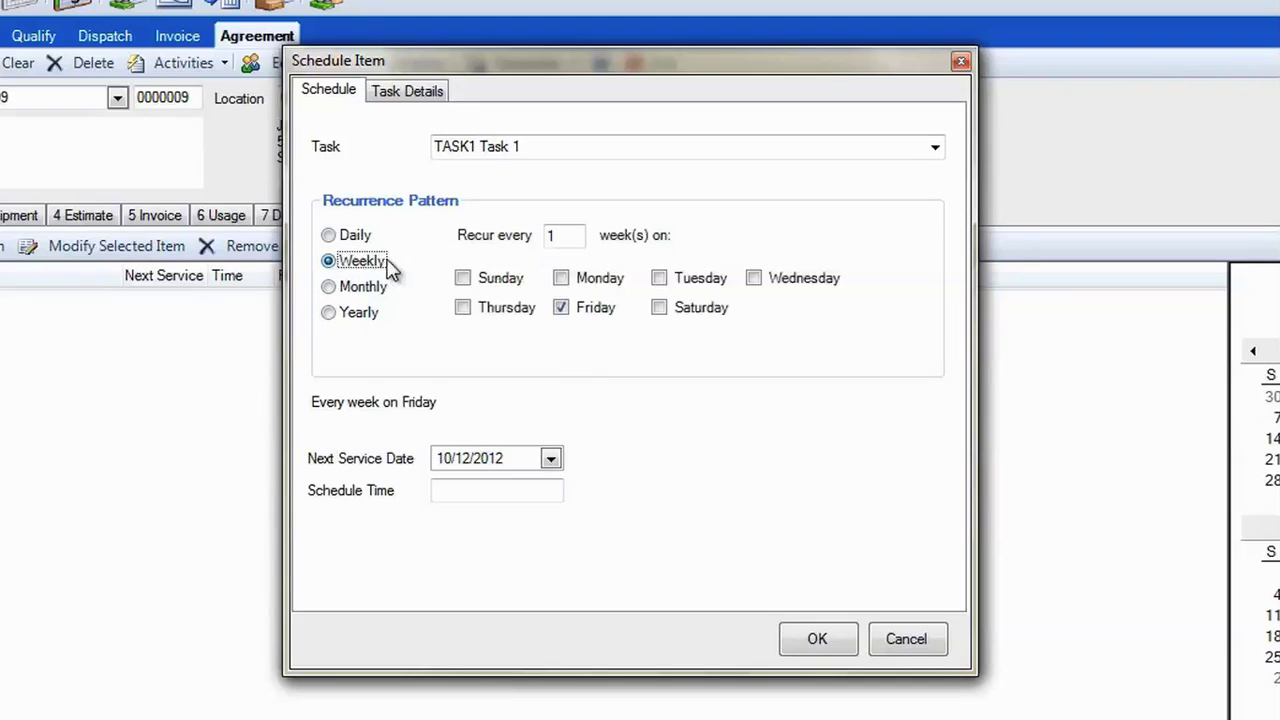
{"action": "double_click", "coordinate": [557, 235]}
{"action": "type", "text": "2"}
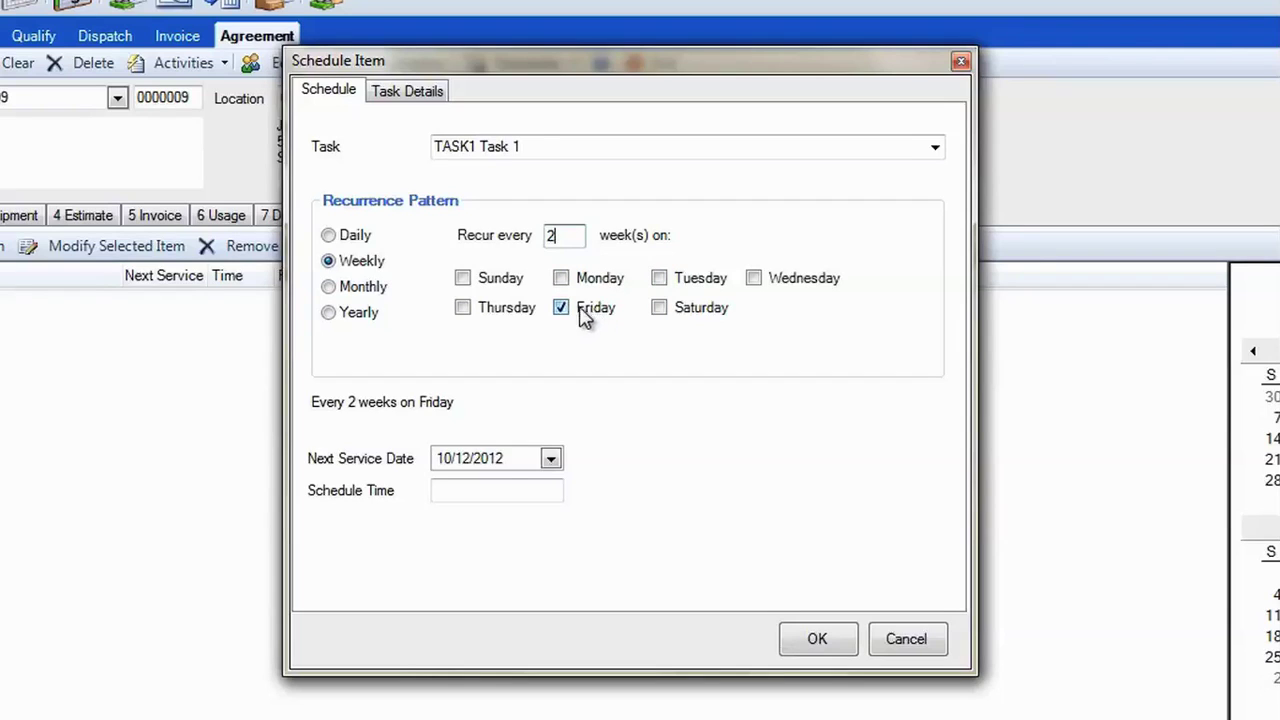
Step: Set the schedule item's recurrence to monthly, on day 1 of every 3 months
{"action": "left_click", "coordinate": [328, 287]}
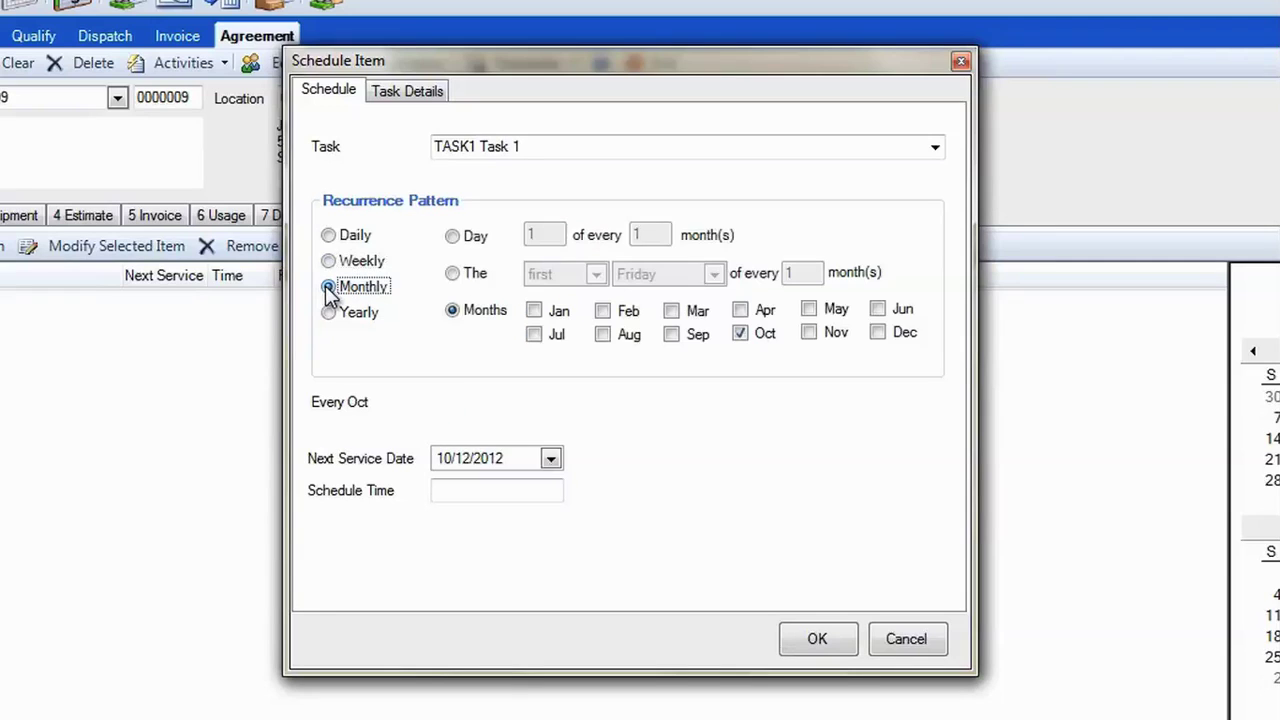
{"action": "left_click", "coordinate": [452, 236]}
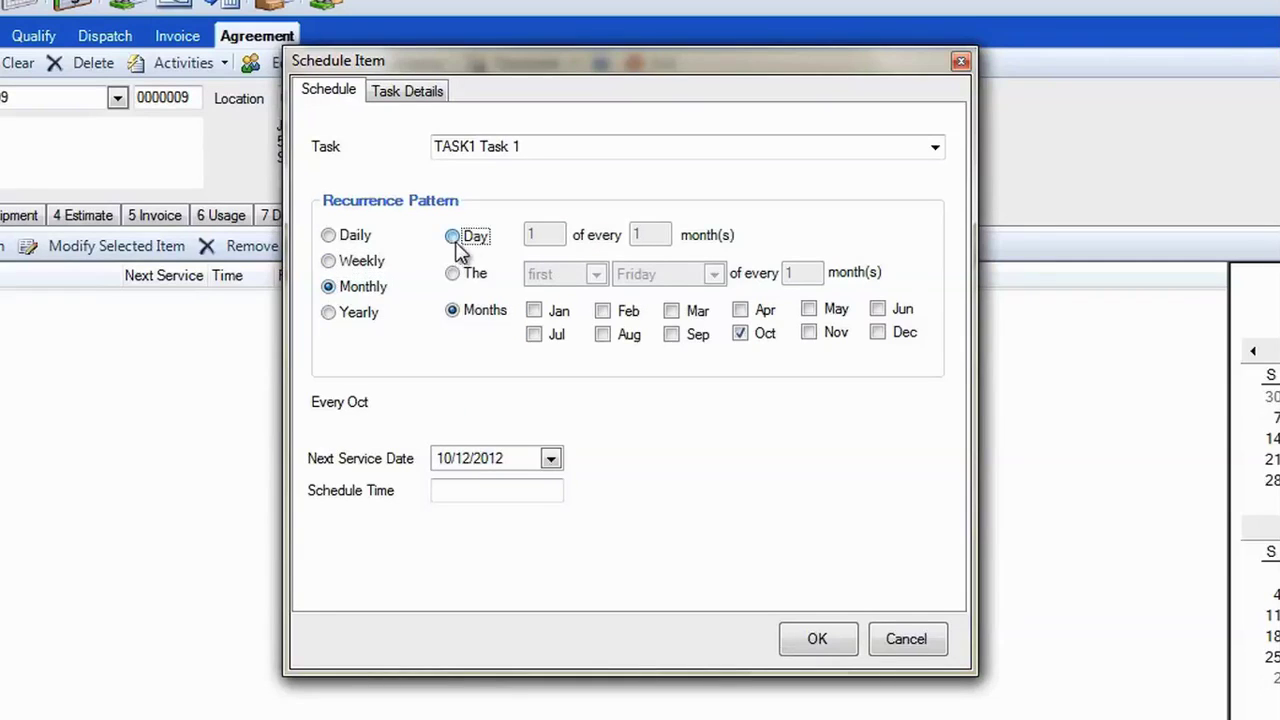
{"action": "double_click", "coordinate": [640, 234]}
{"action": "type", "text": "3"}
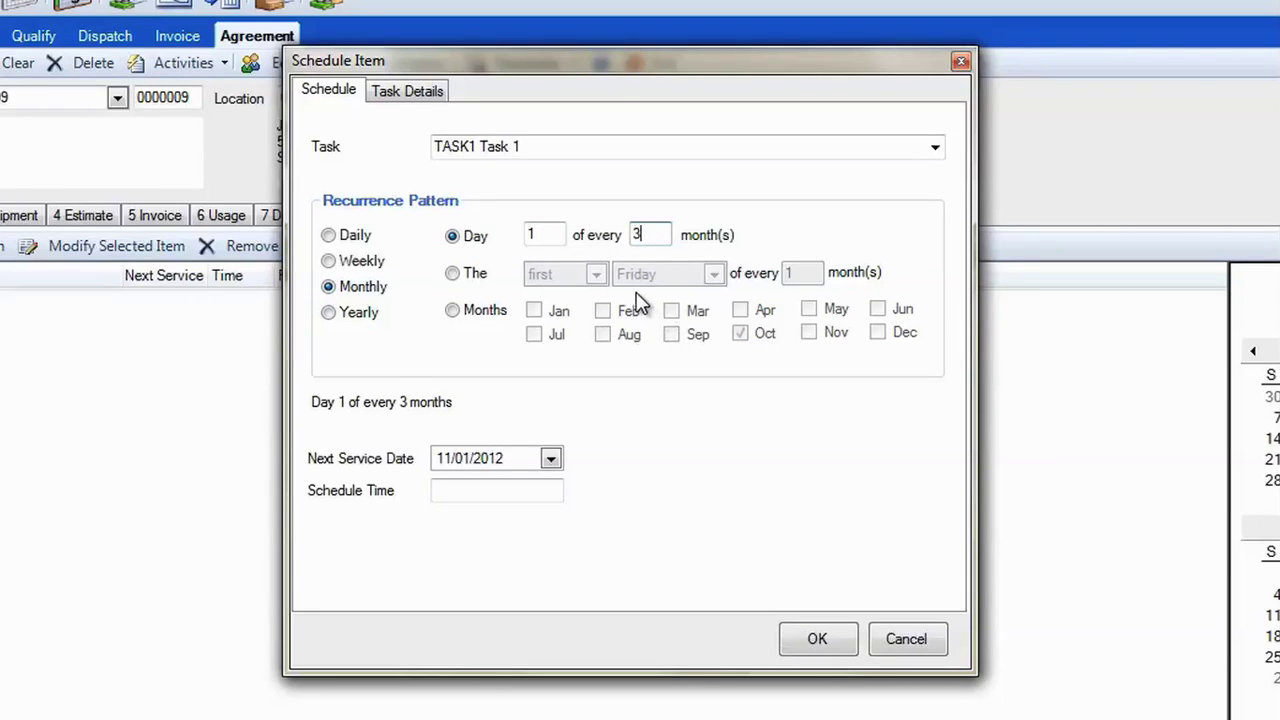
Step: Set the monthly recurrence to the first Wednesday of every 3 months
{"action": "left_click", "coordinate": [453, 275]}
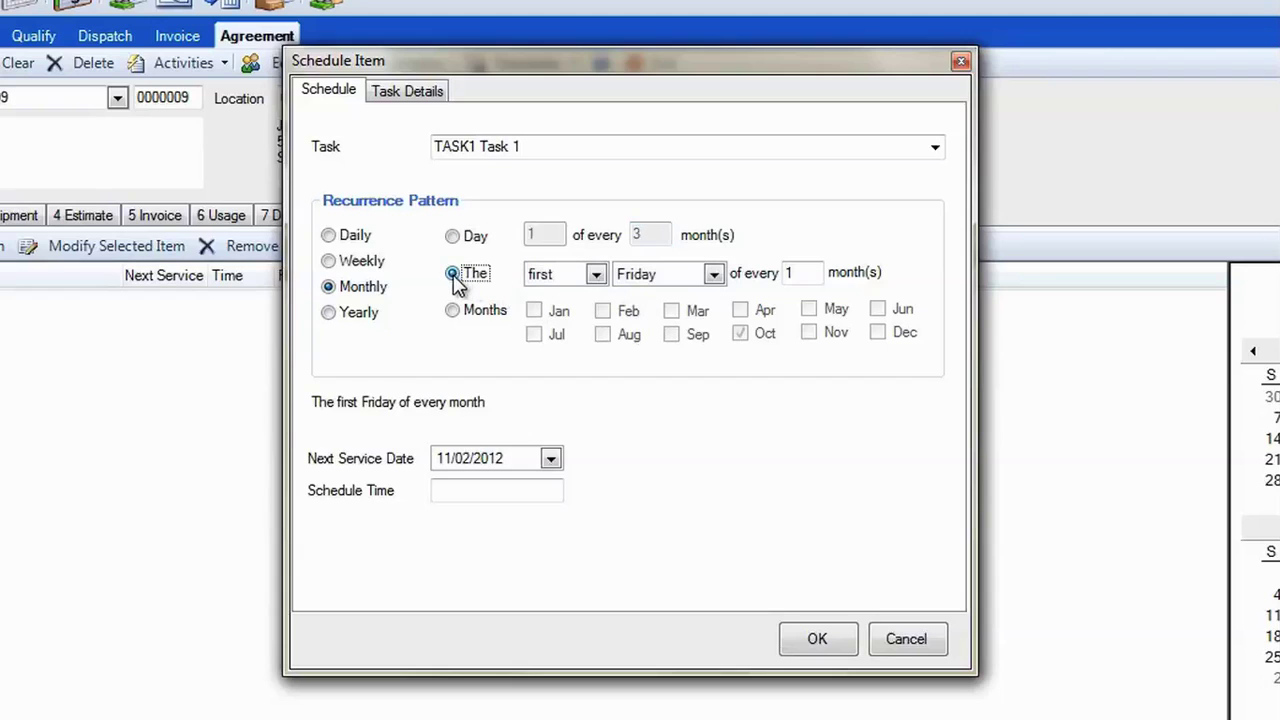
{"action": "left_click", "coordinate": [713, 274]}
{"action": "left_click", "coordinate": [662, 400]}
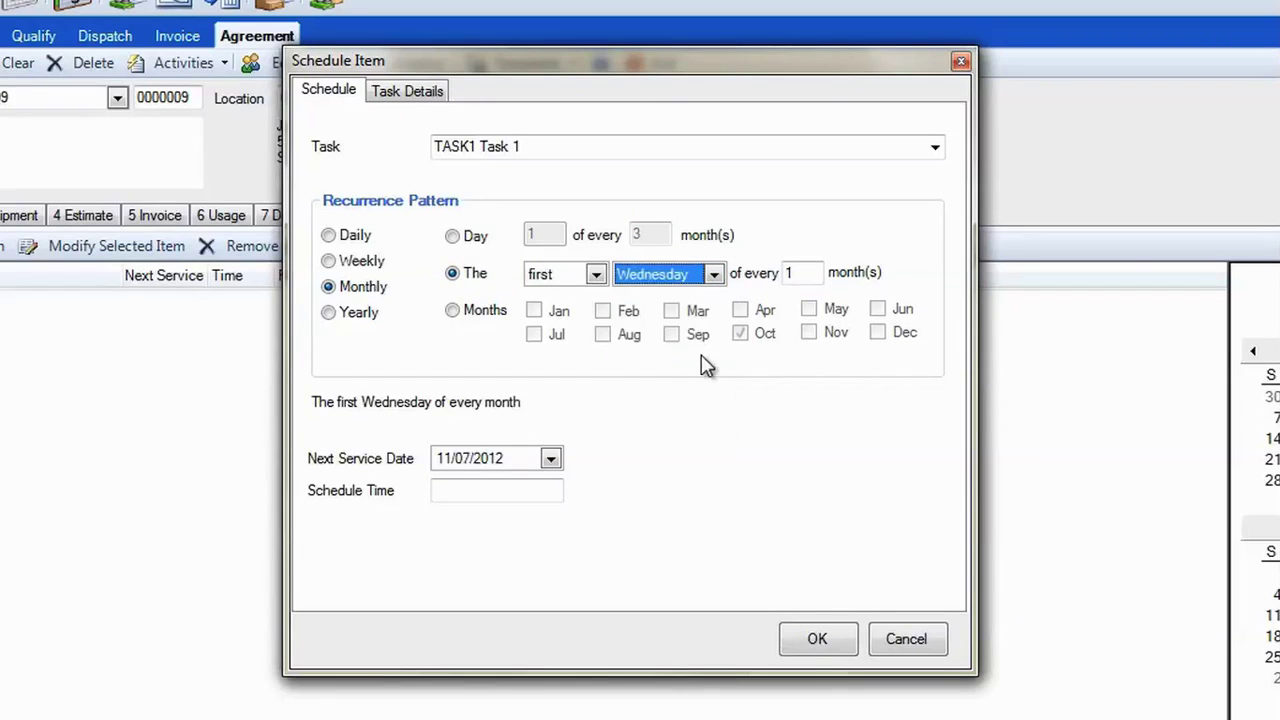
{"action": "left_click", "coordinate": [800, 272]}
{"action": "double_click", "coordinate": [777, 271]}
{"action": "type", "text": "3"}
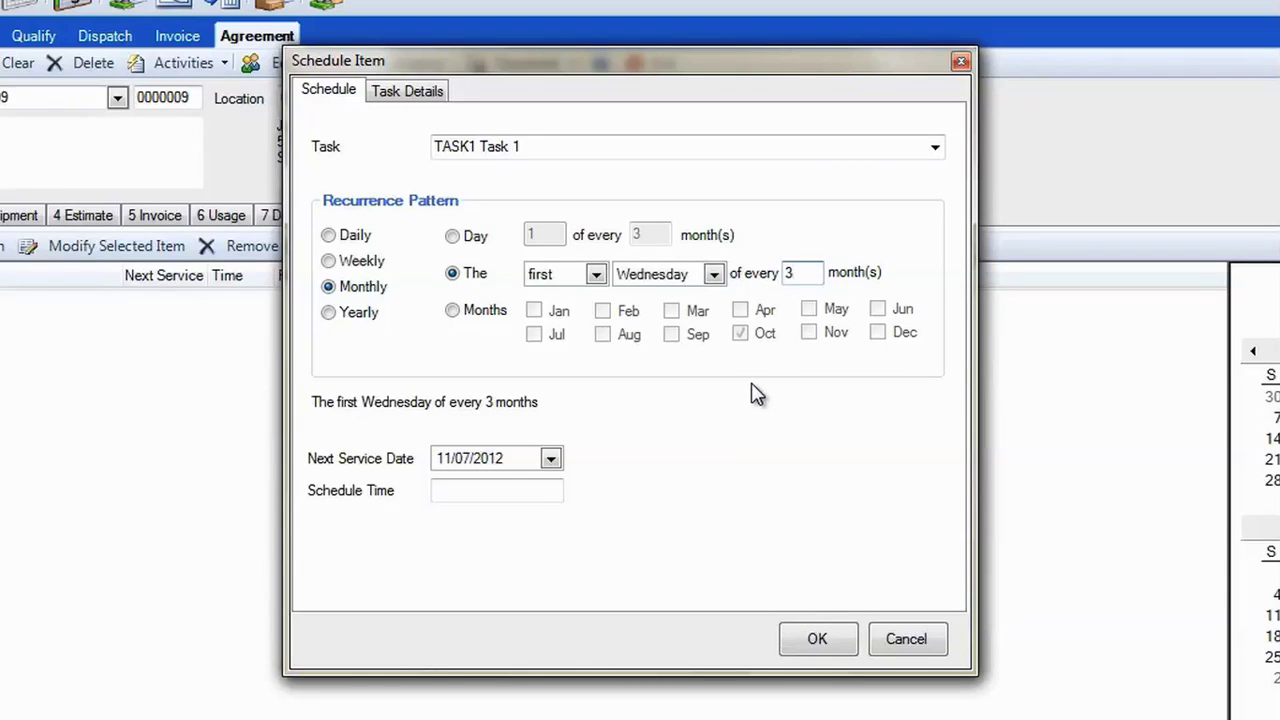
Step: Set the schedule item's recurrence to yearly, on the first Monday of April
{"action": "left_click", "coordinate": [333, 315]}
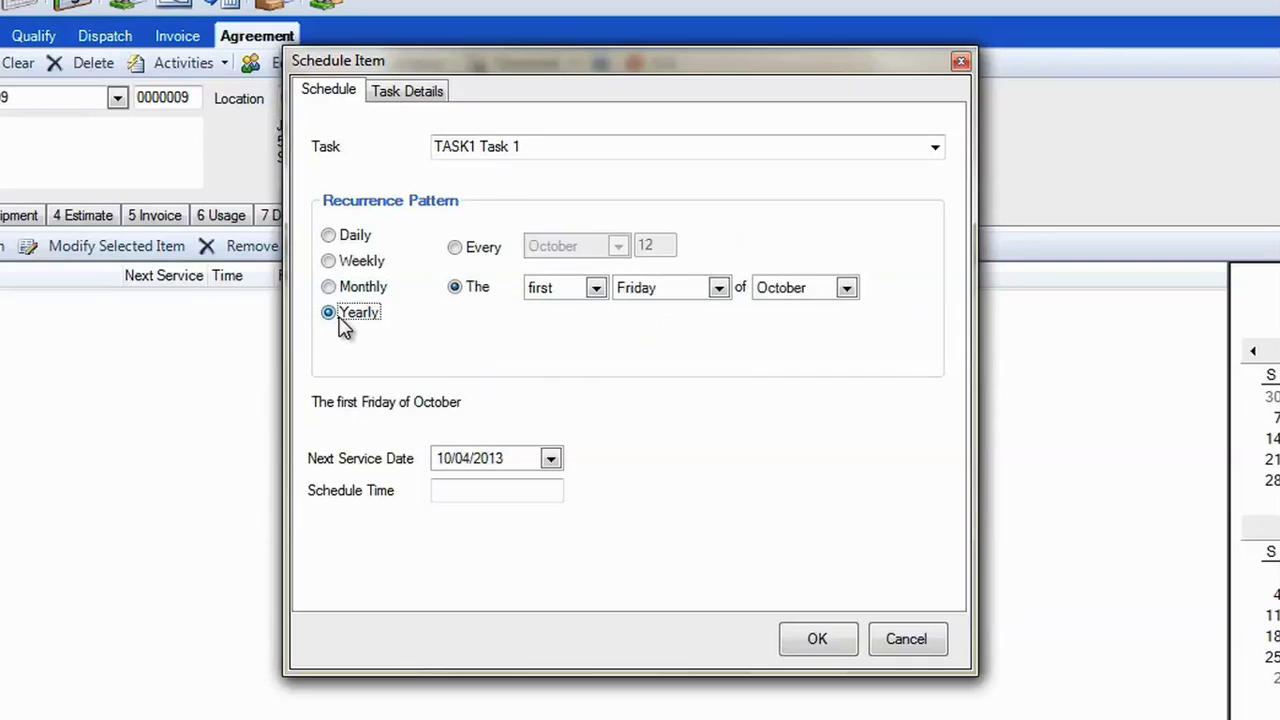
{"action": "left_click", "coordinate": [464, 251]}
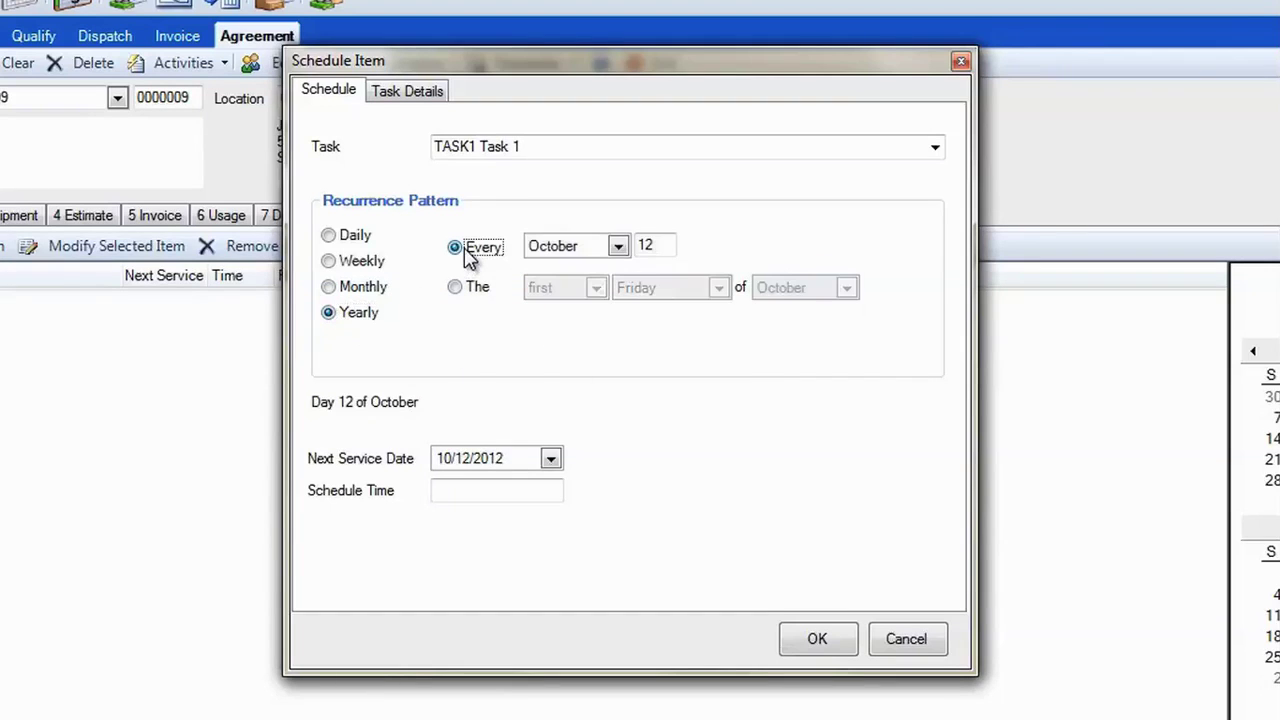
{"action": "left_click", "coordinate": [457, 288]}
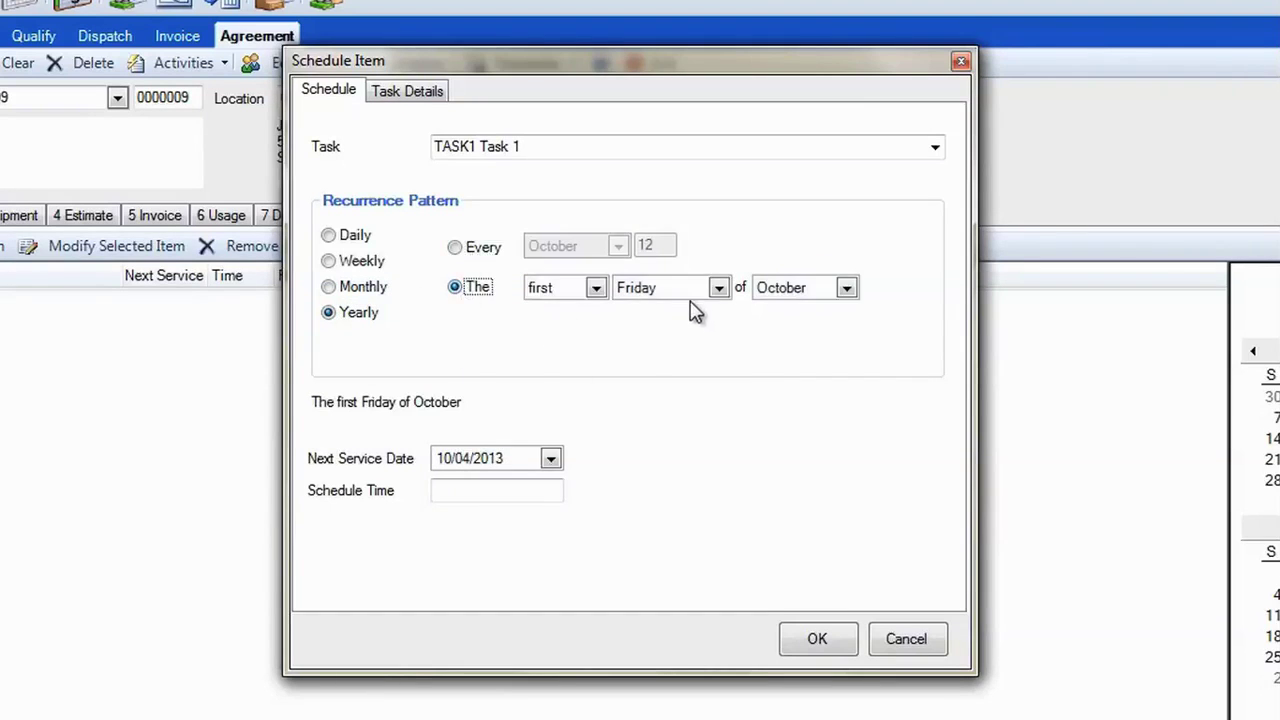
{"action": "left_click", "coordinate": [718, 289]}
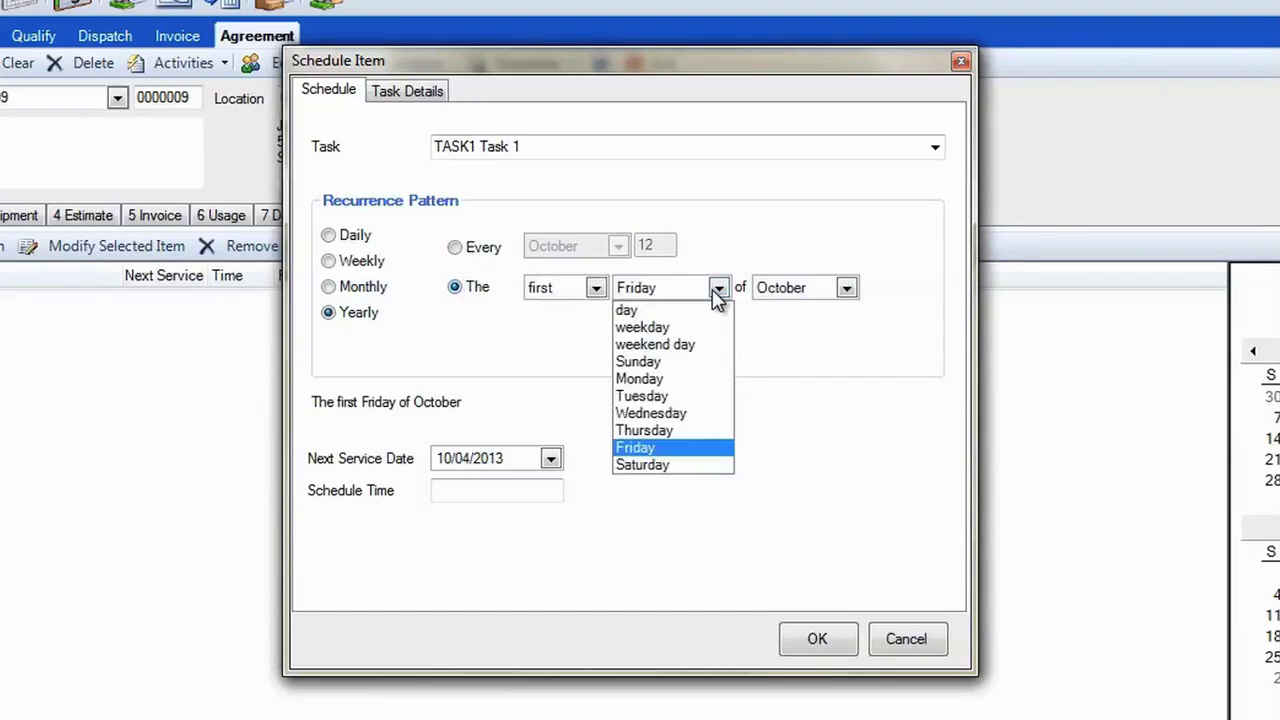
{"action": "left_click", "coordinate": [683, 380]}
{"action": "left_click", "coordinate": [846, 288]}
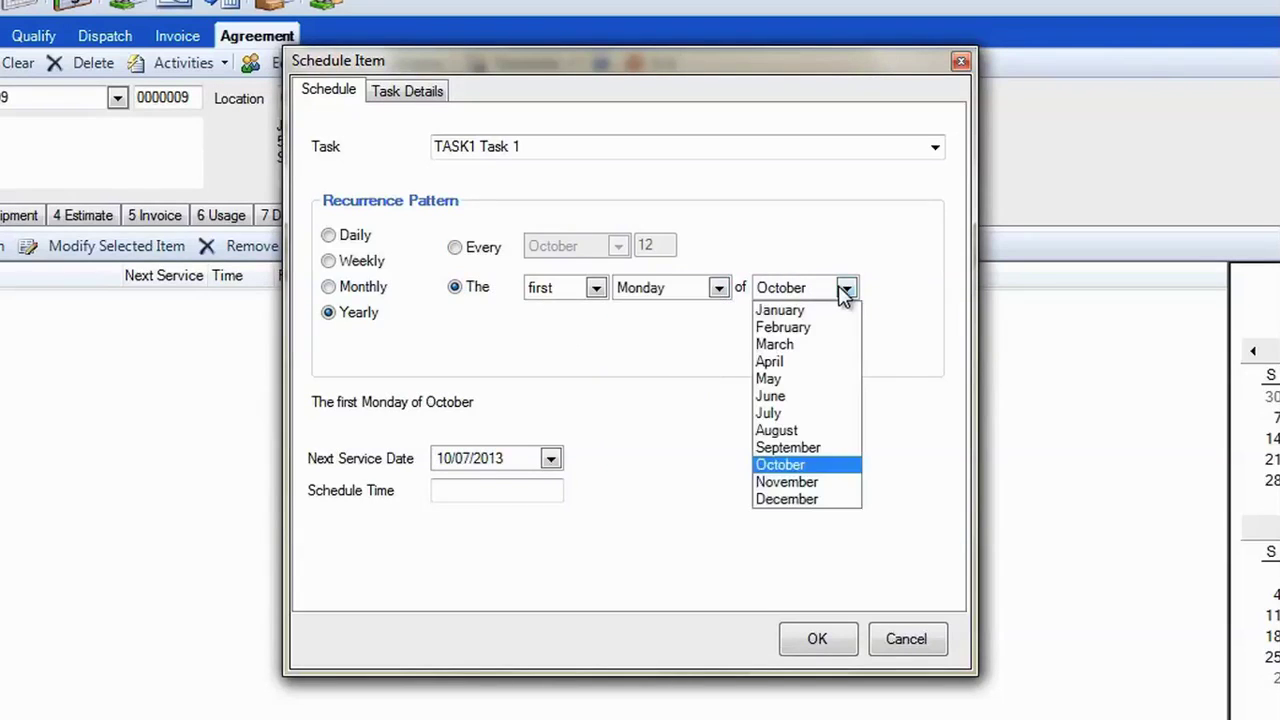
{"action": "left_click", "coordinate": [820, 365]}
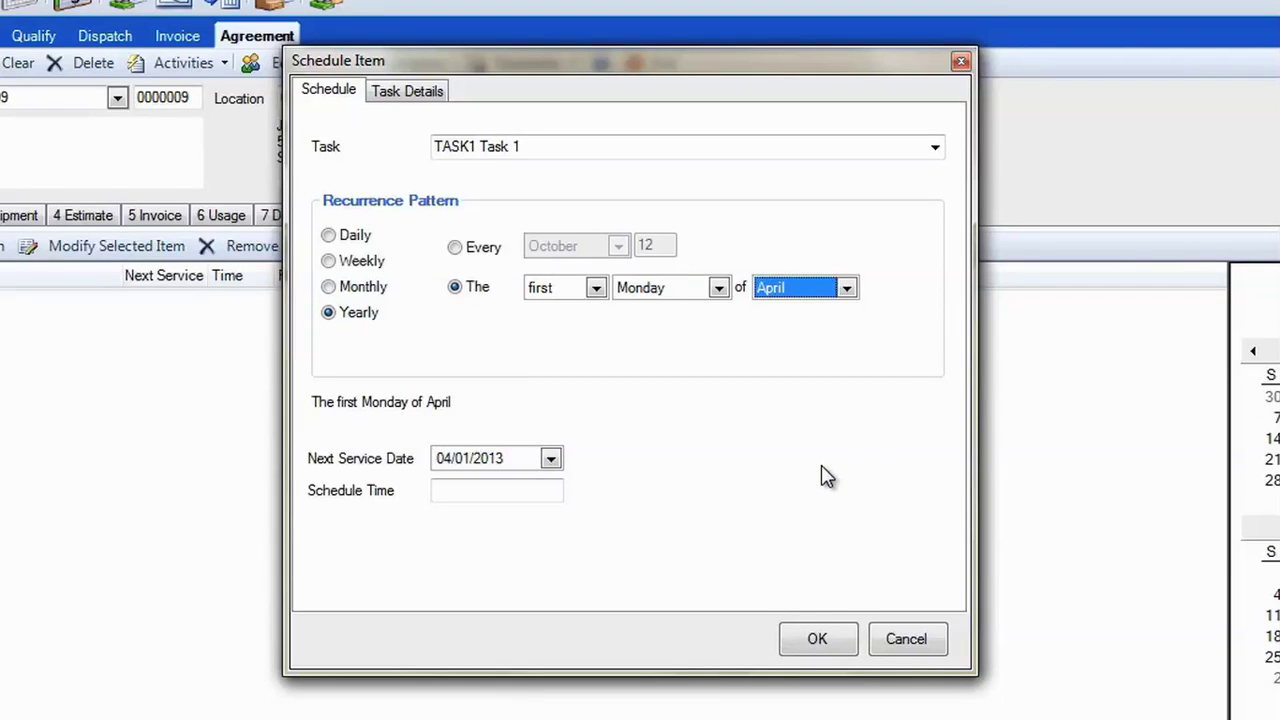
Step: Enter a note naming the customer's preferred technician in the schedule item's full tasking description
{"action": "left_click", "coordinate": [396, 100]}
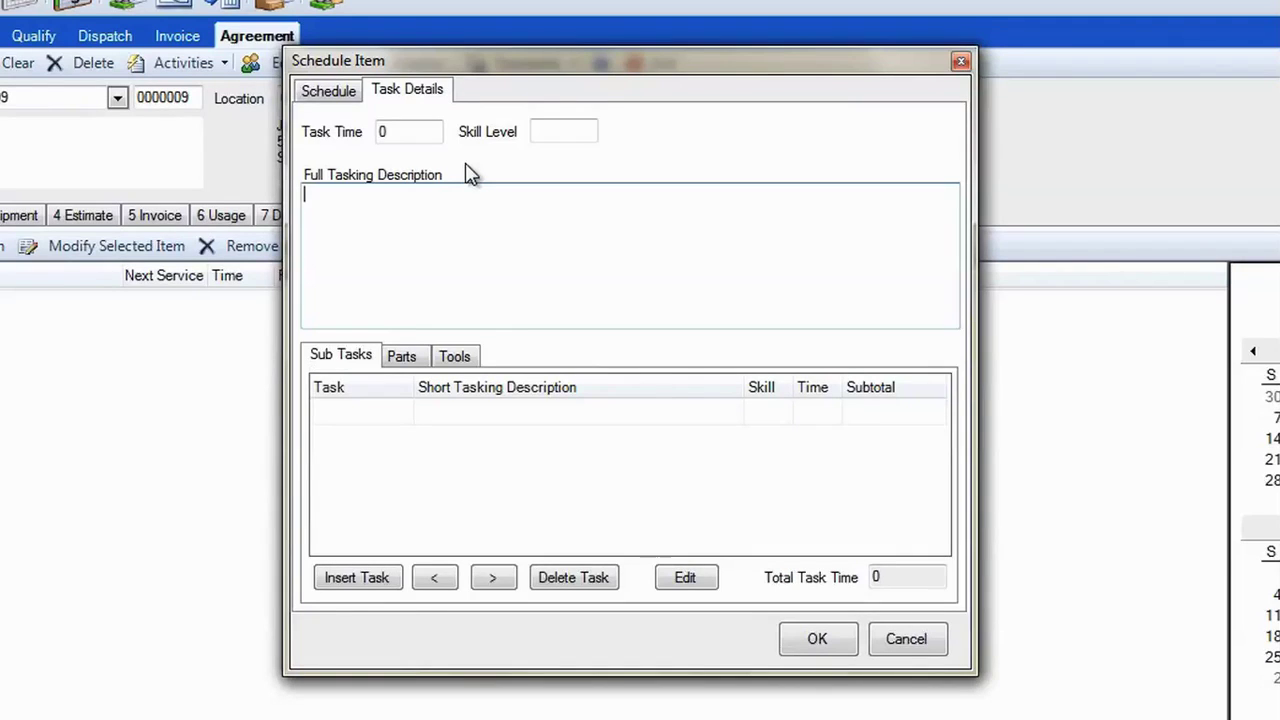
{"action": "type", "text": "ustomer prefers Brian."}
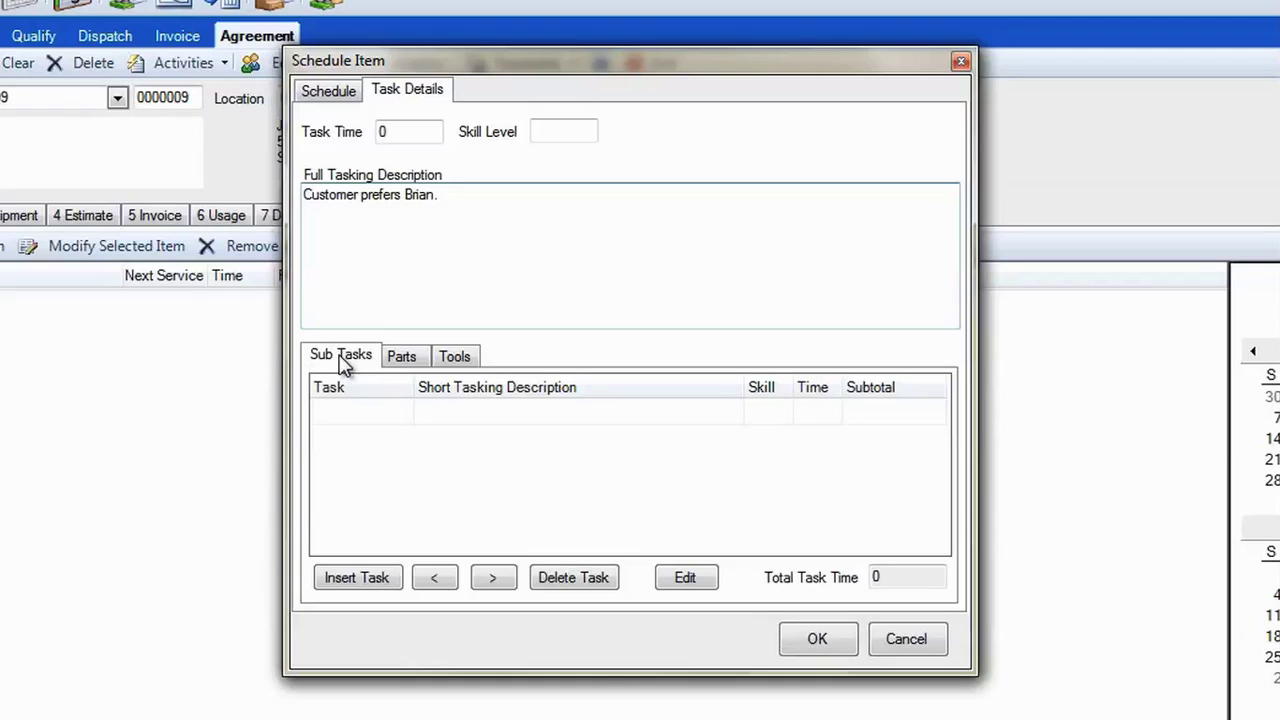
Step: Insert sub tasks 300 Clean and check, 305 Filter change and 306 Blow out condensate line, and set the task time to 80
{"action": "left_click", "coordinate": [330, 580]}
{"action": "left_click", "coordinate": [520, 366]}
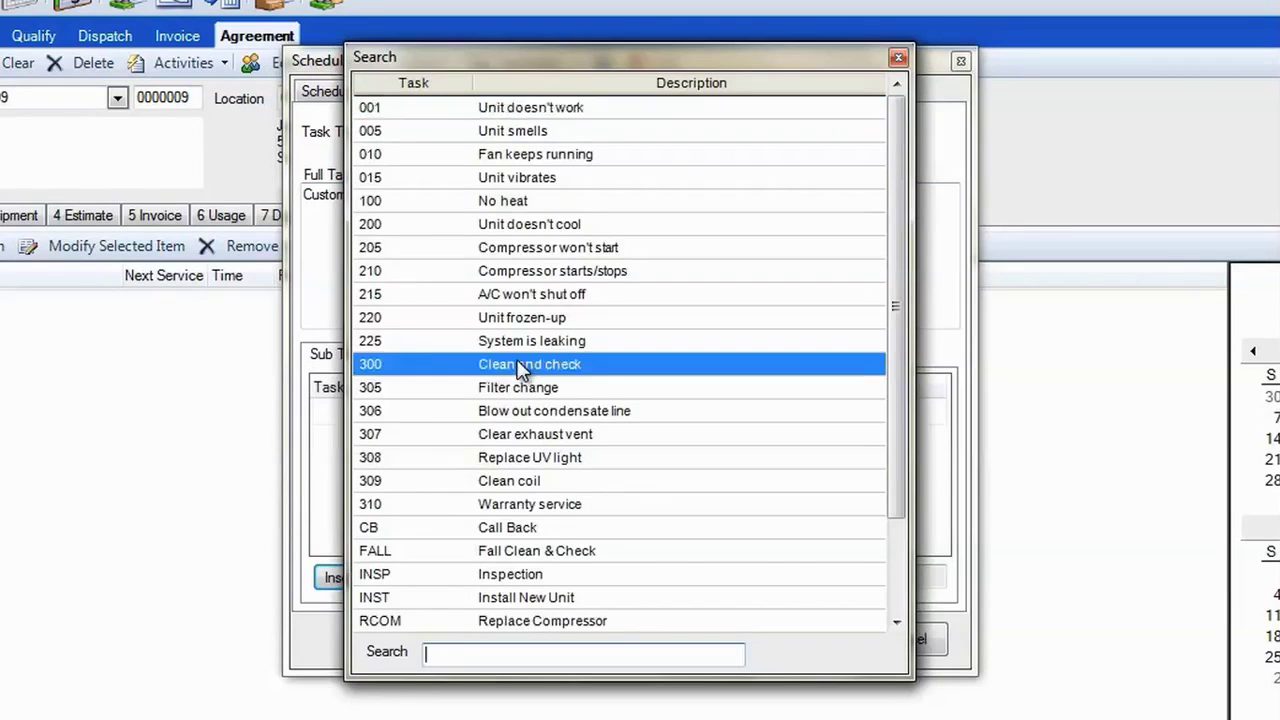
{"action": "double_click", "coordinate": [520, 366]}
{"action": "left_click", "coordinate": [388, 590]}
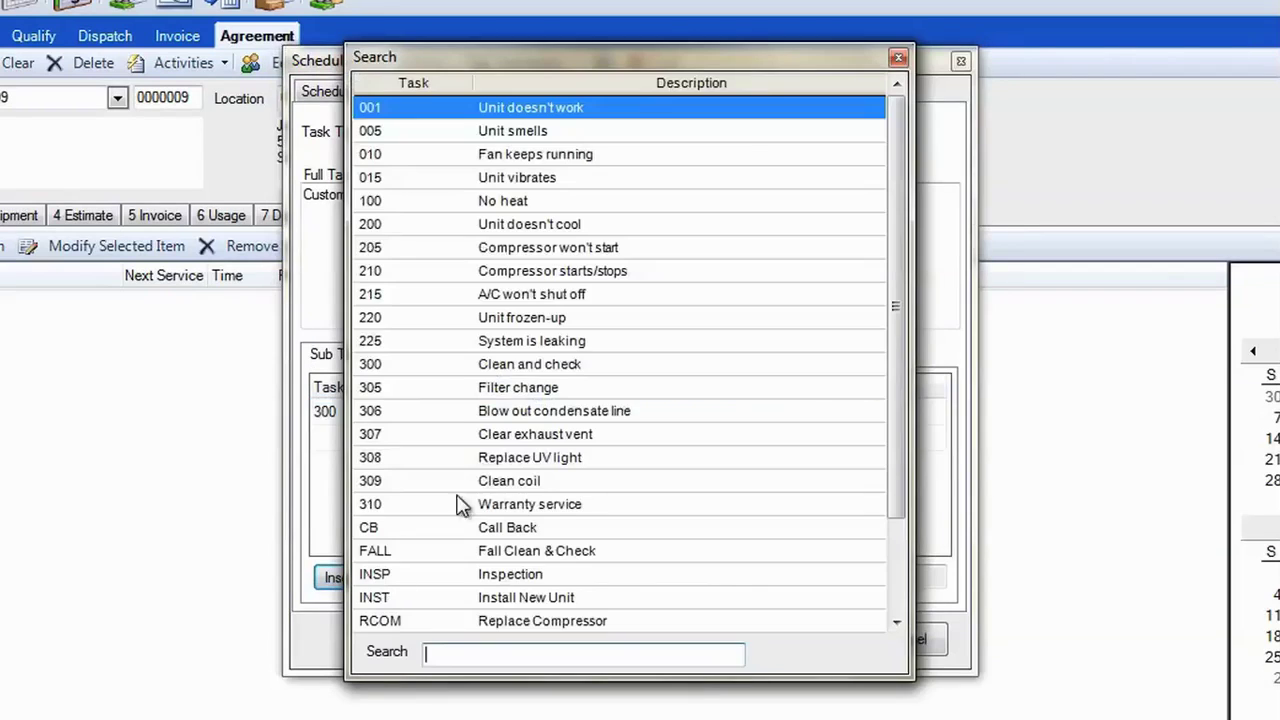
{"action": "double_click", "coordinate": [510, 390]}
{"action": "left_click", "coordinate": [386, 583]}
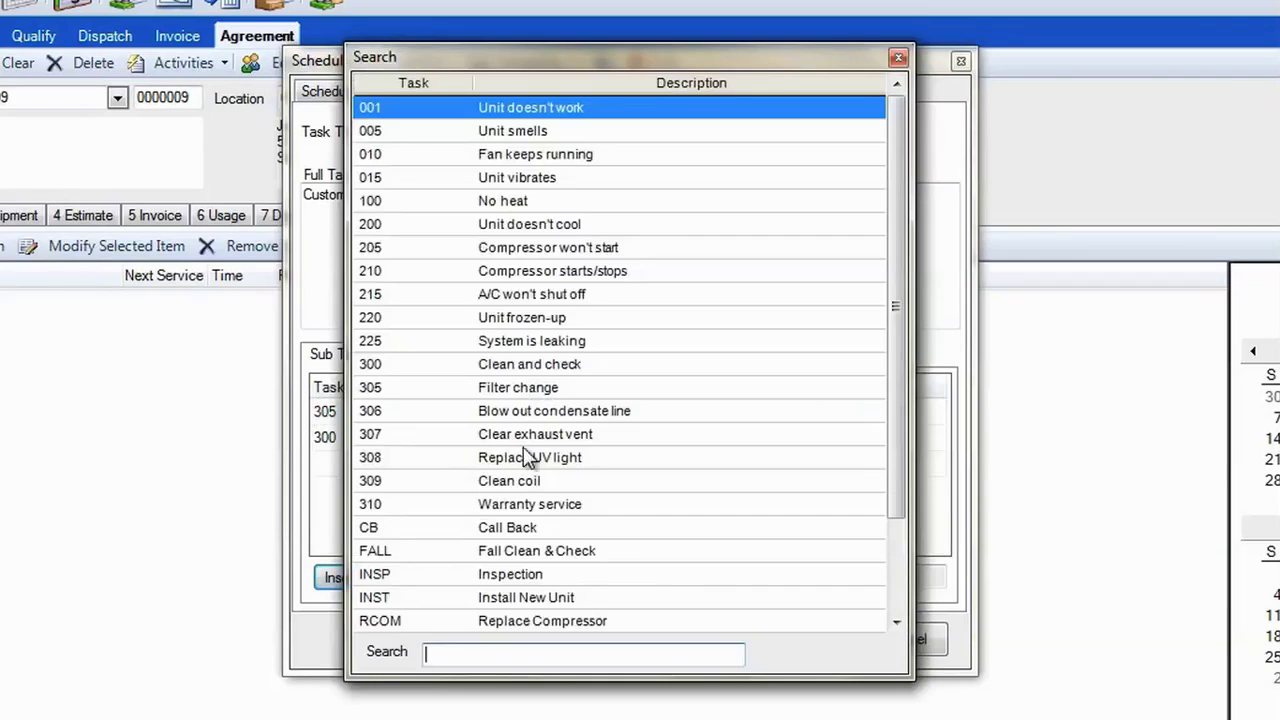
{"action": "double_click", "coordinate": [547, 413]}
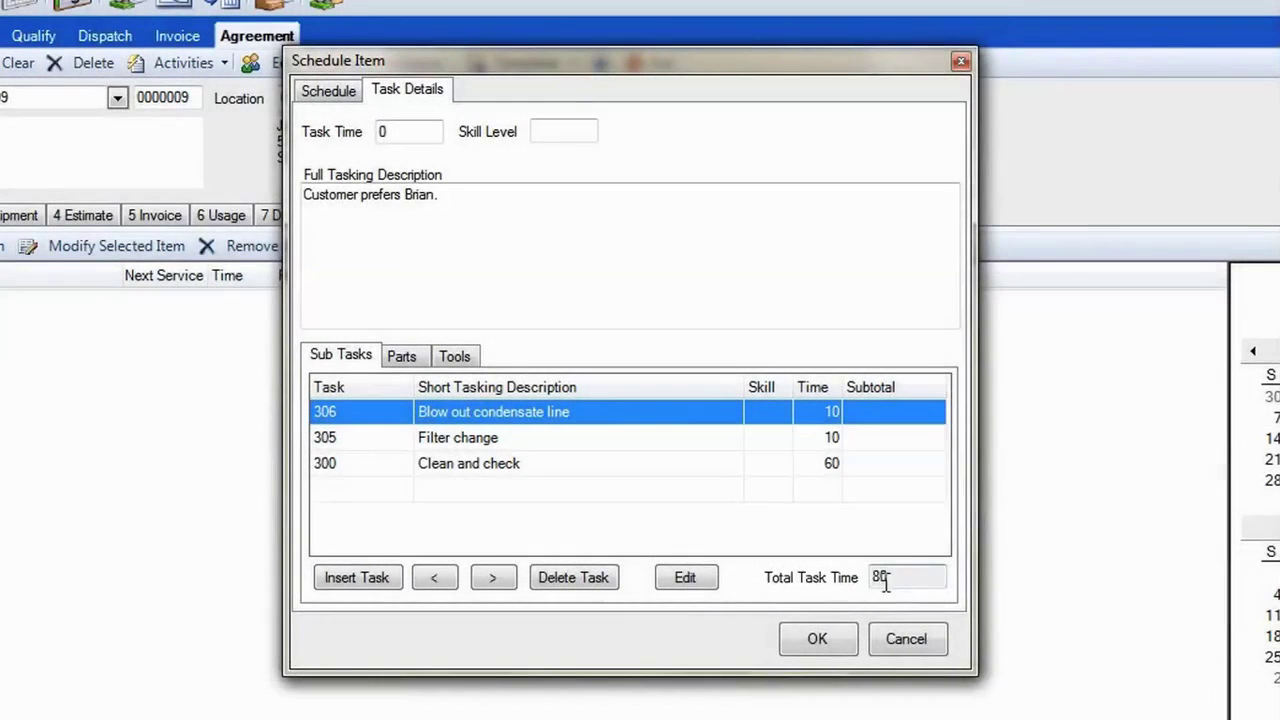
{"action": "left_click_drag", "start_coordinate": [408, 131], "coordinate": [345, 128]}
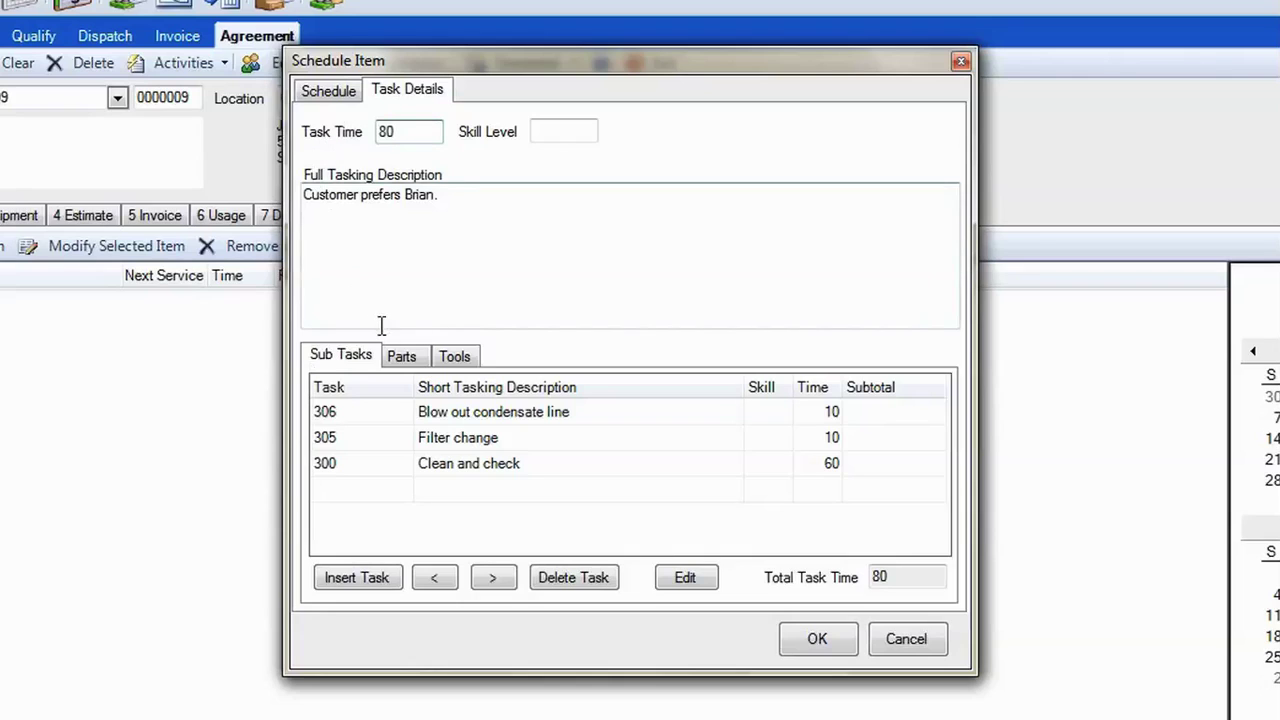
Step: Add part 12X12X1 to the schedule item's parts with a quantity of 2
{"action": "left_click", "coordinate": [406, 357]}
{"action": "left_click", "coordinate": [375, 411]}
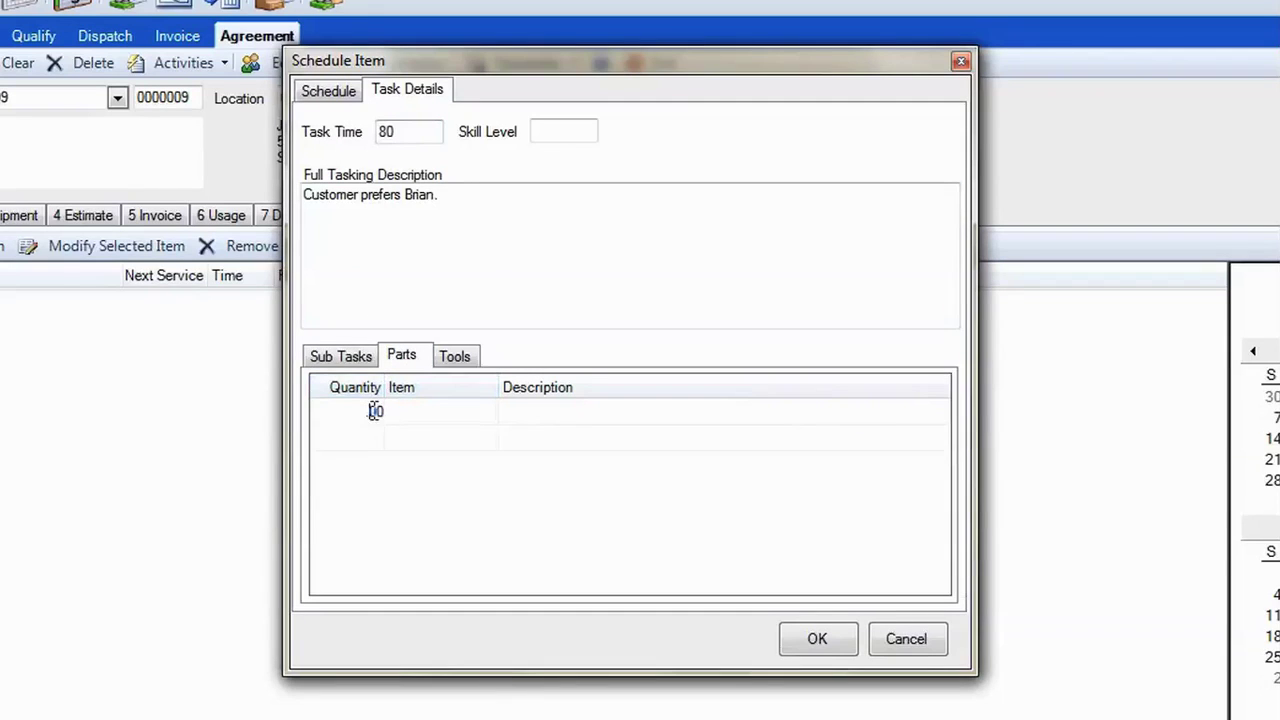
{"action": "type", "text": "2"}
{"action": "key", "text": "Tab"}
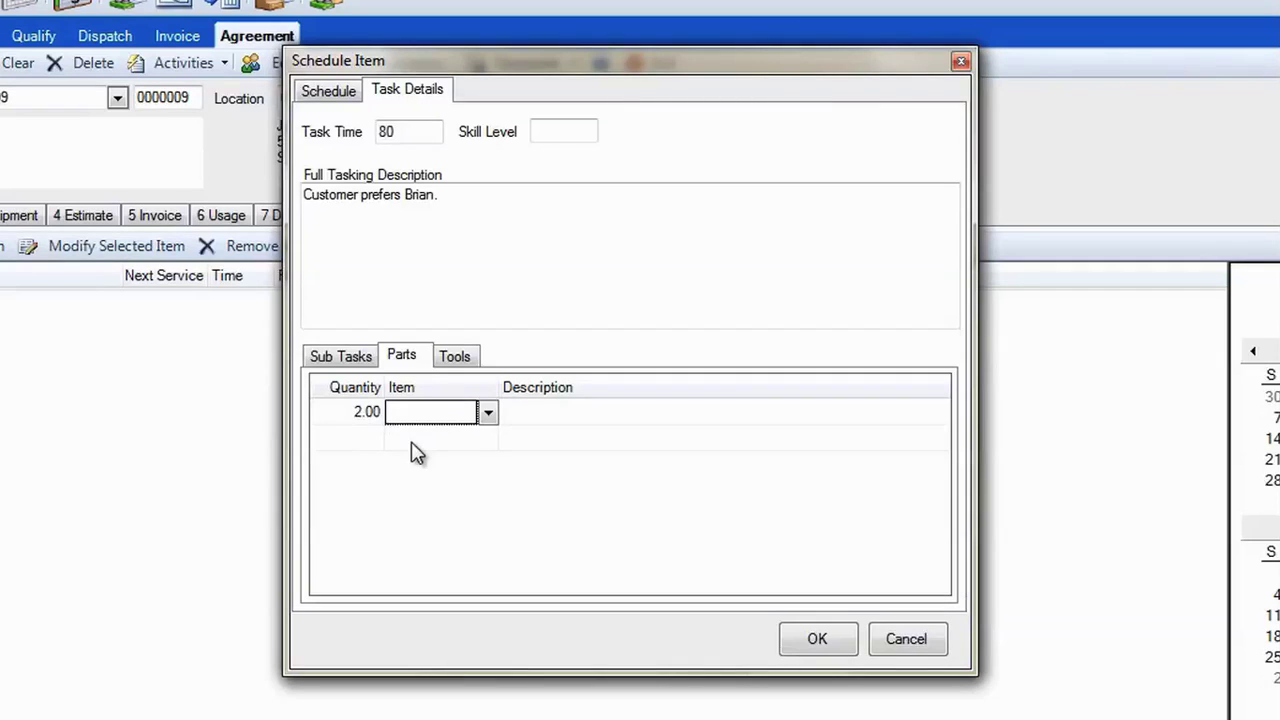
{"action": "type", "text": "12X12X1"}
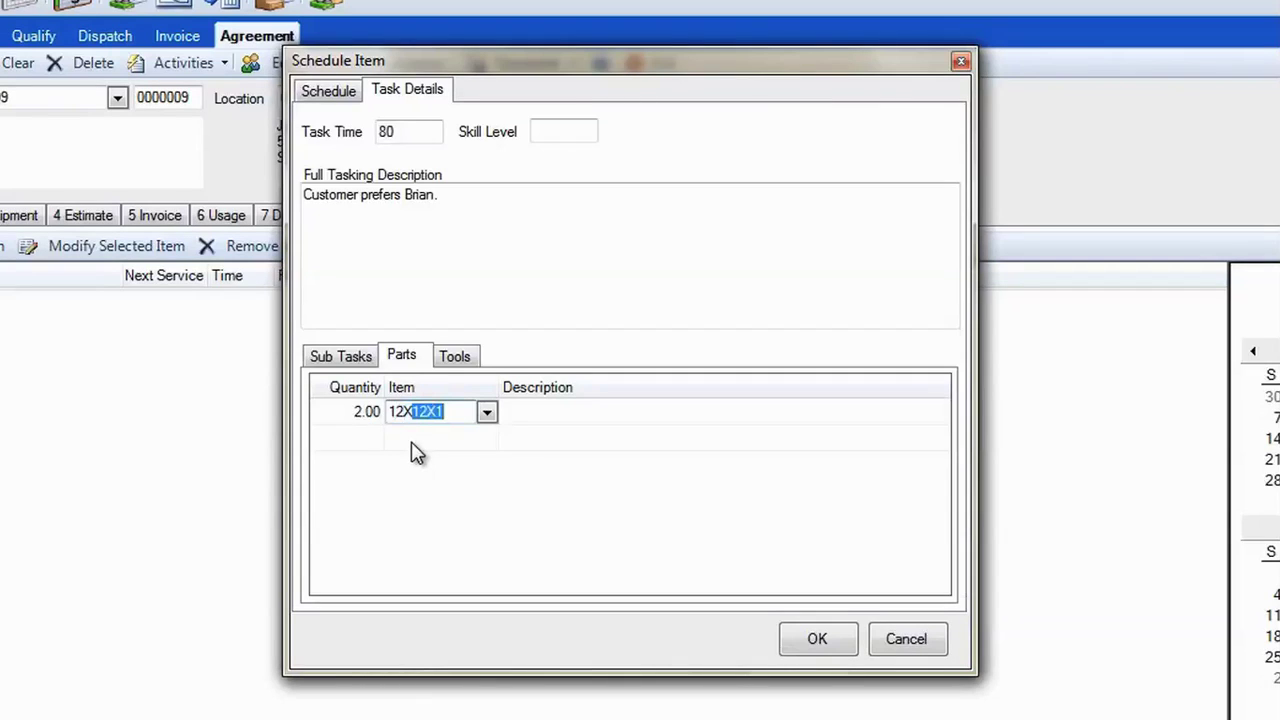
{"action": "key", "text": "Return"}
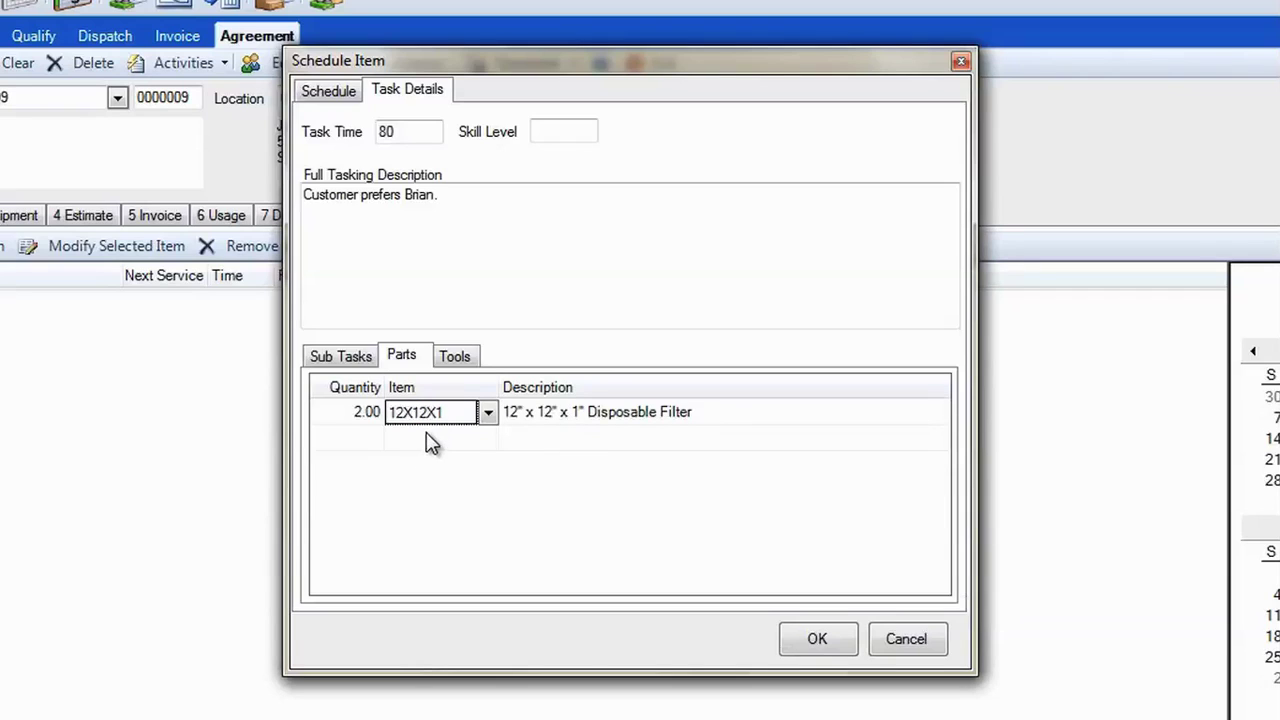
Step: Assign the 15' Extension Ladder as the required tool and accept the schedule item
{"action": "left_click", "coordinate": [455, 358]}
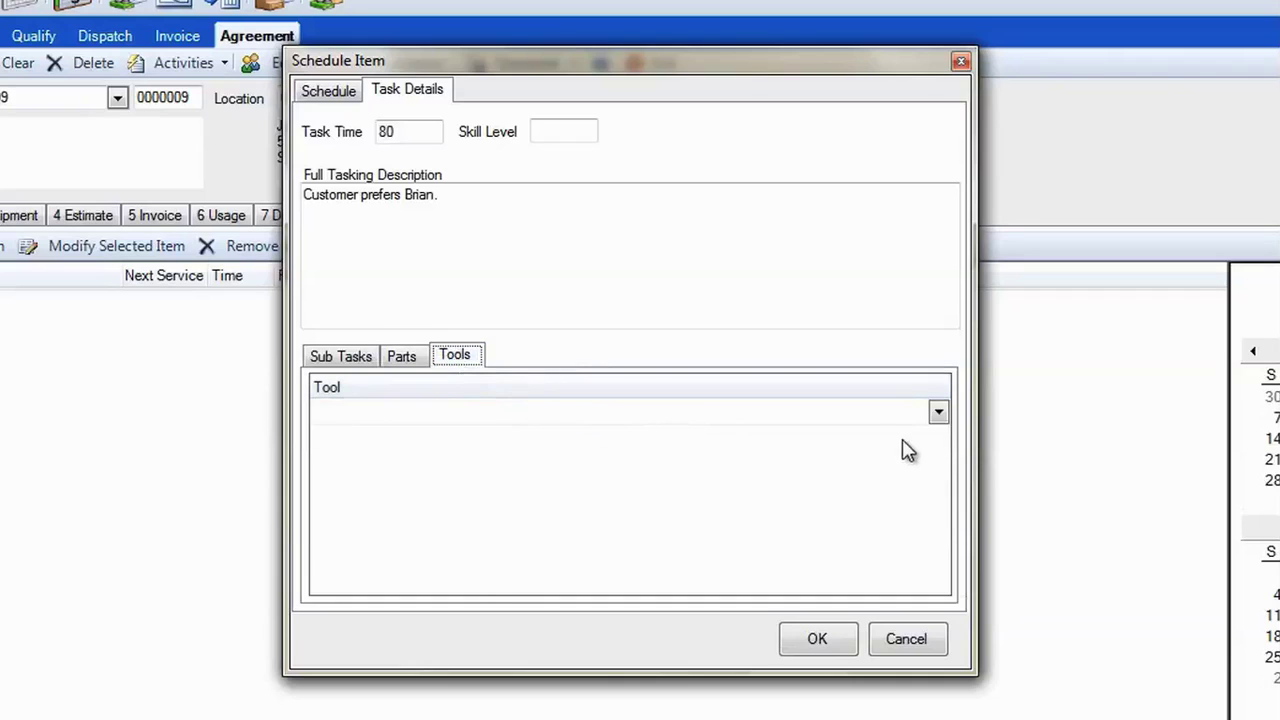
{"action": "left_click", "coordinate": [940, 412]}
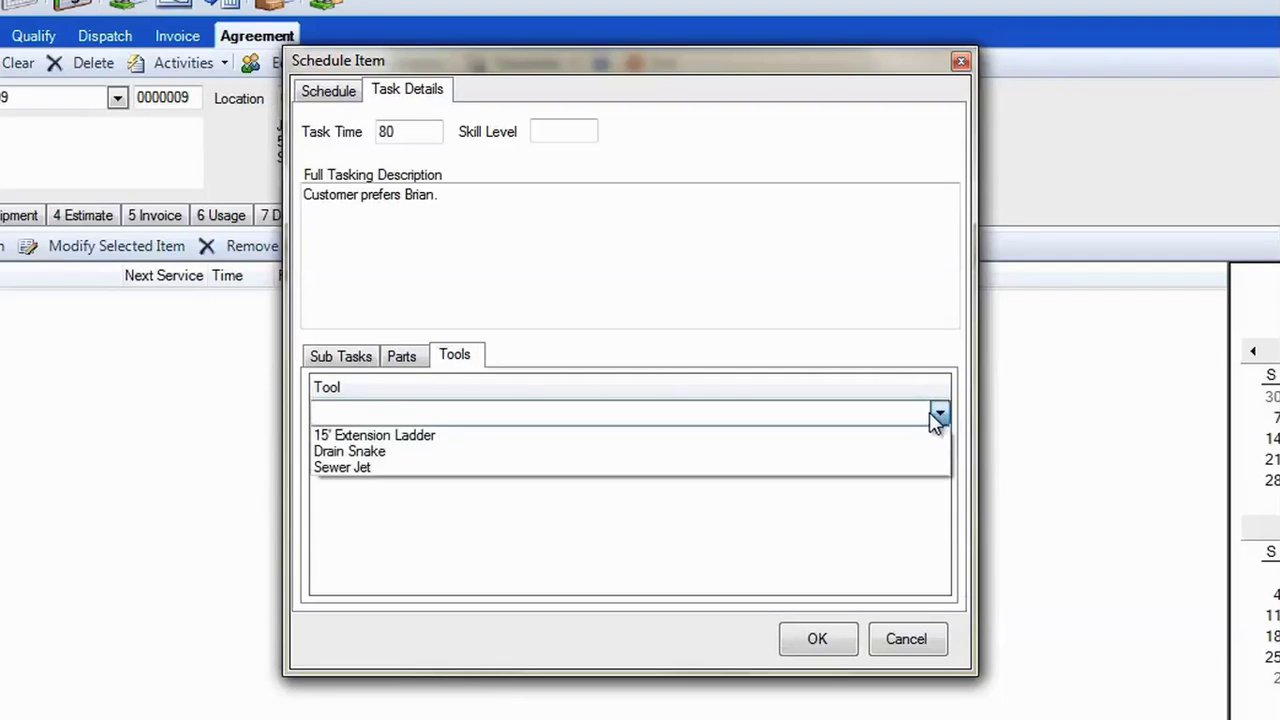
{"action": "left_click", "coordinate": [895, 436]}
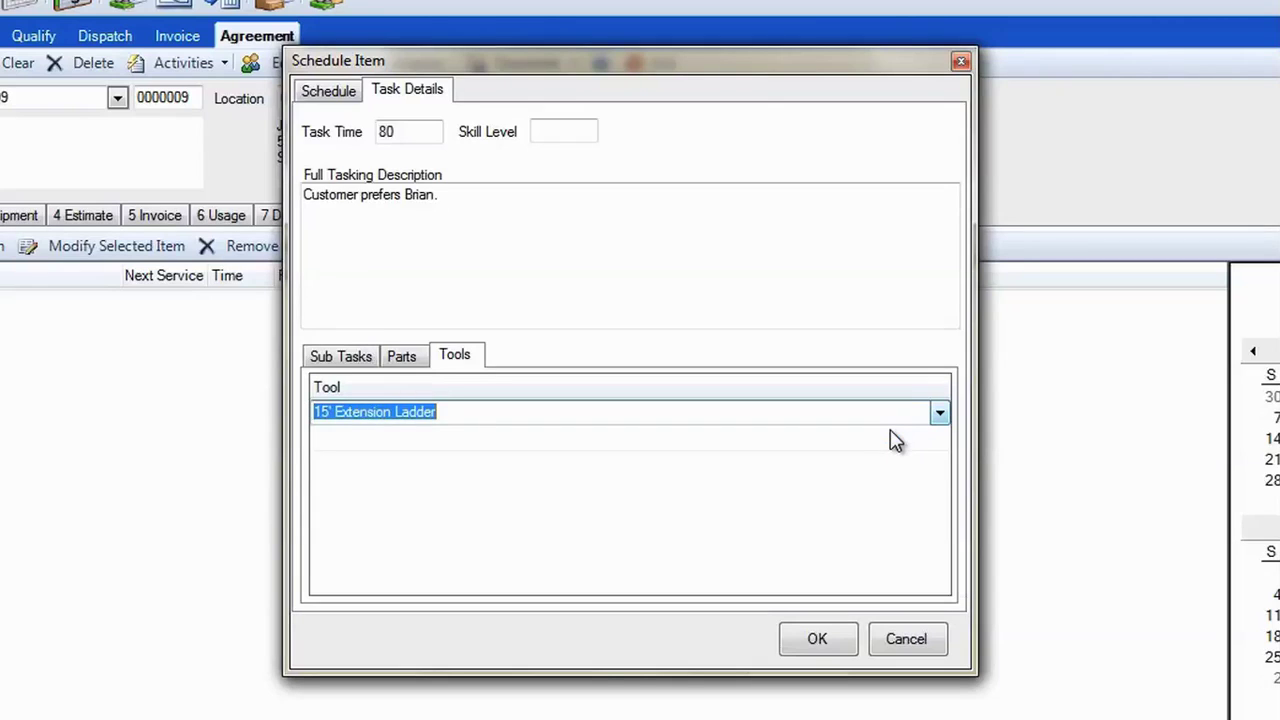
{"action": "left_click", "coordinate": [836, 648]}
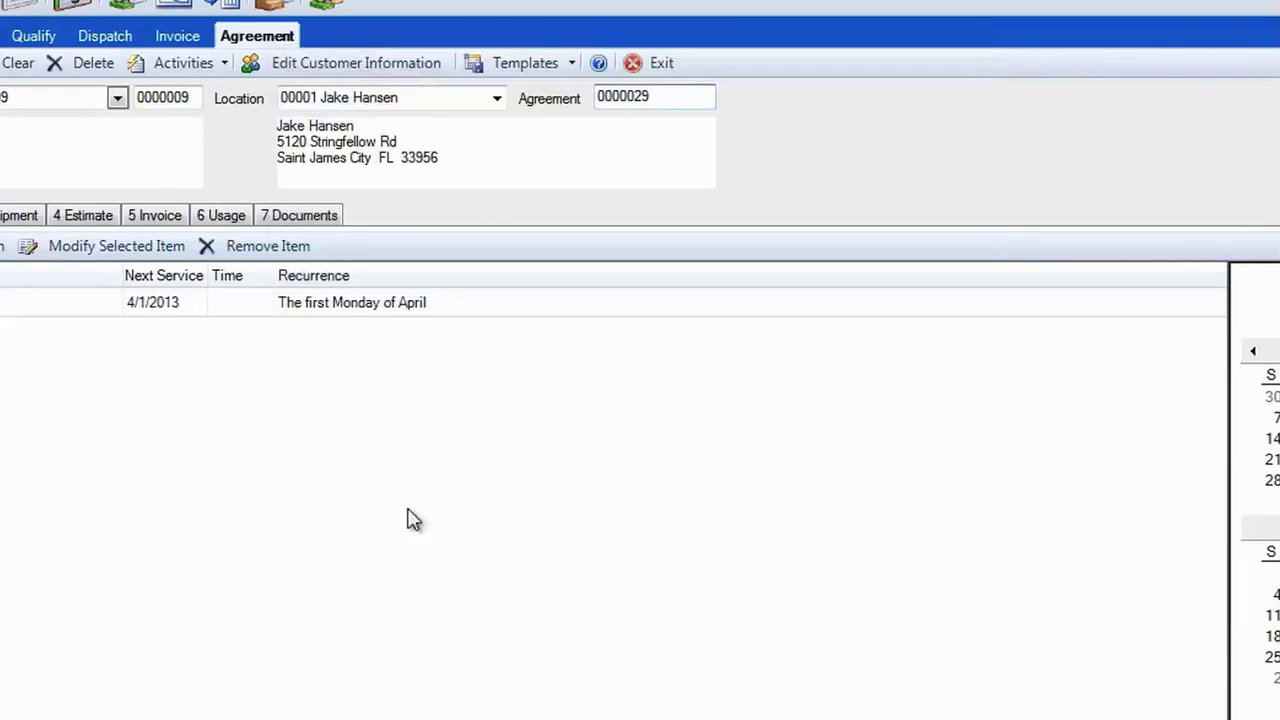
Step: Add a new schedule item for TASK2 Task2, recurring yearly on the second Friday of August
{"action": "left_click", "coordinate": [6, 246]}
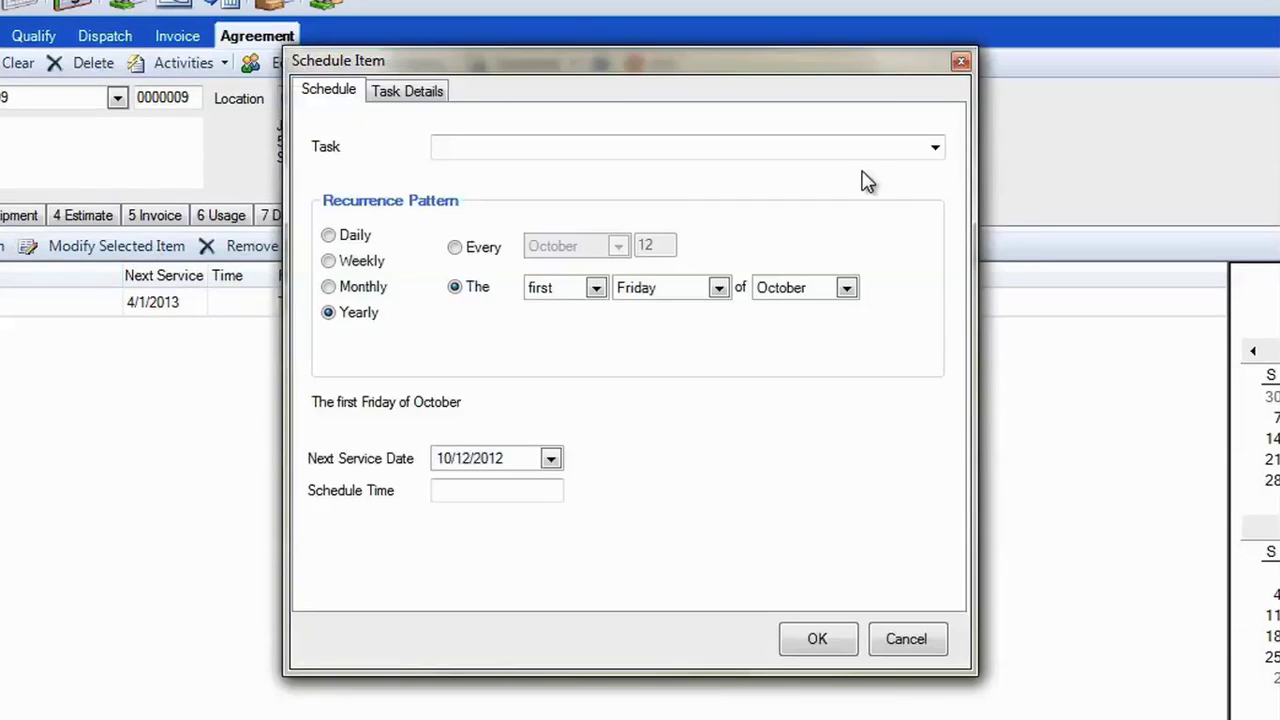
{"action": "left_click", "coordinate": [936, 149]}
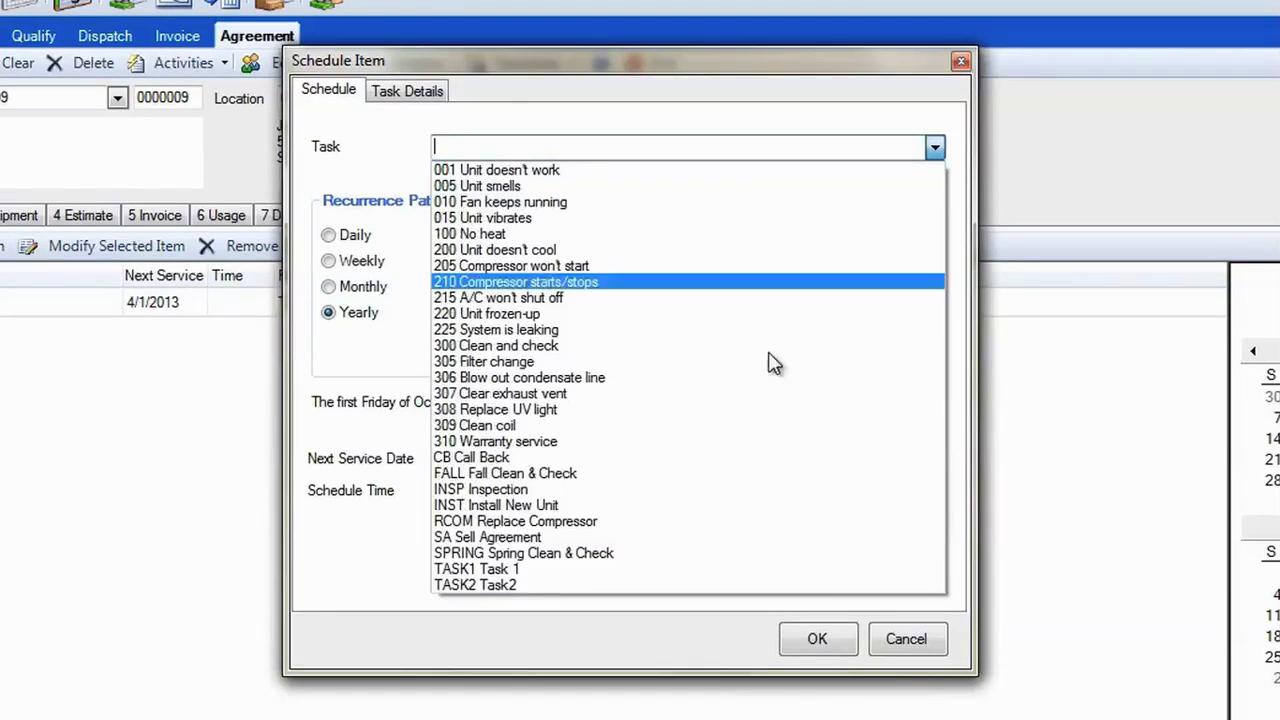
{"action": "left_click", "coordinate": [600, 587]}
{"action": "left_click", "coordinate": [596, 288]}
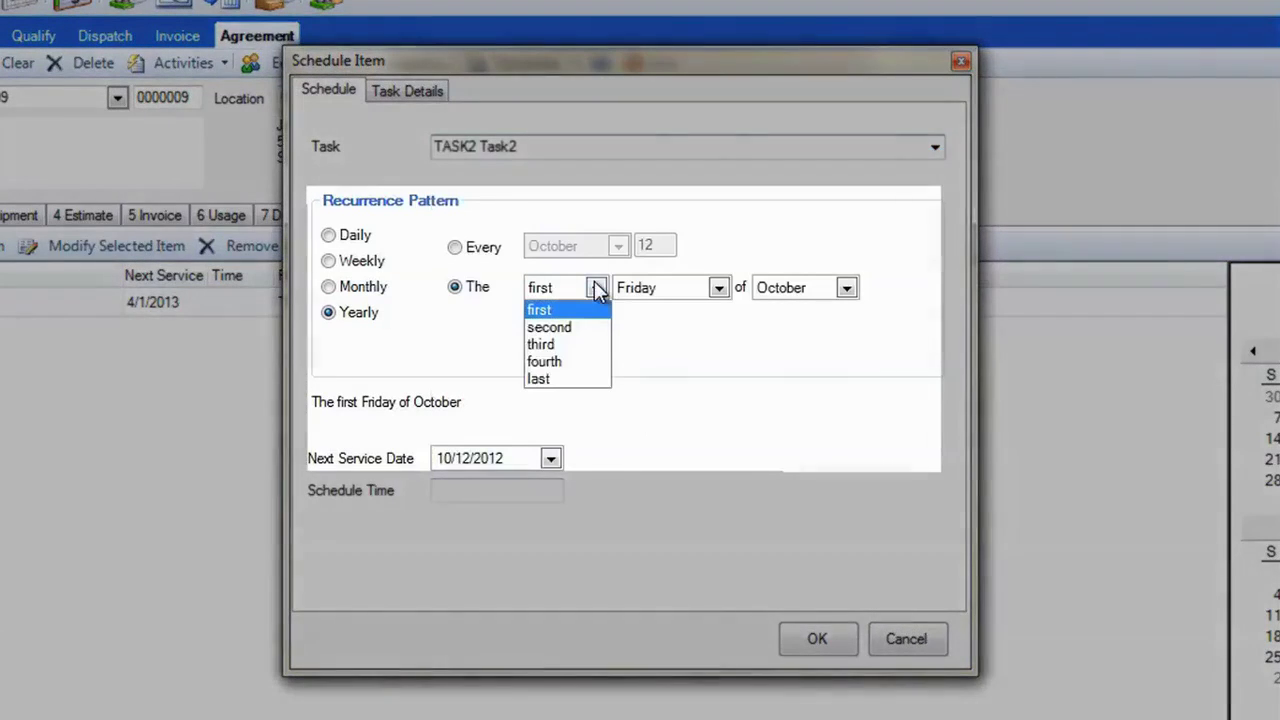
{"action": "left_click", "coordinate": [586, 330]}
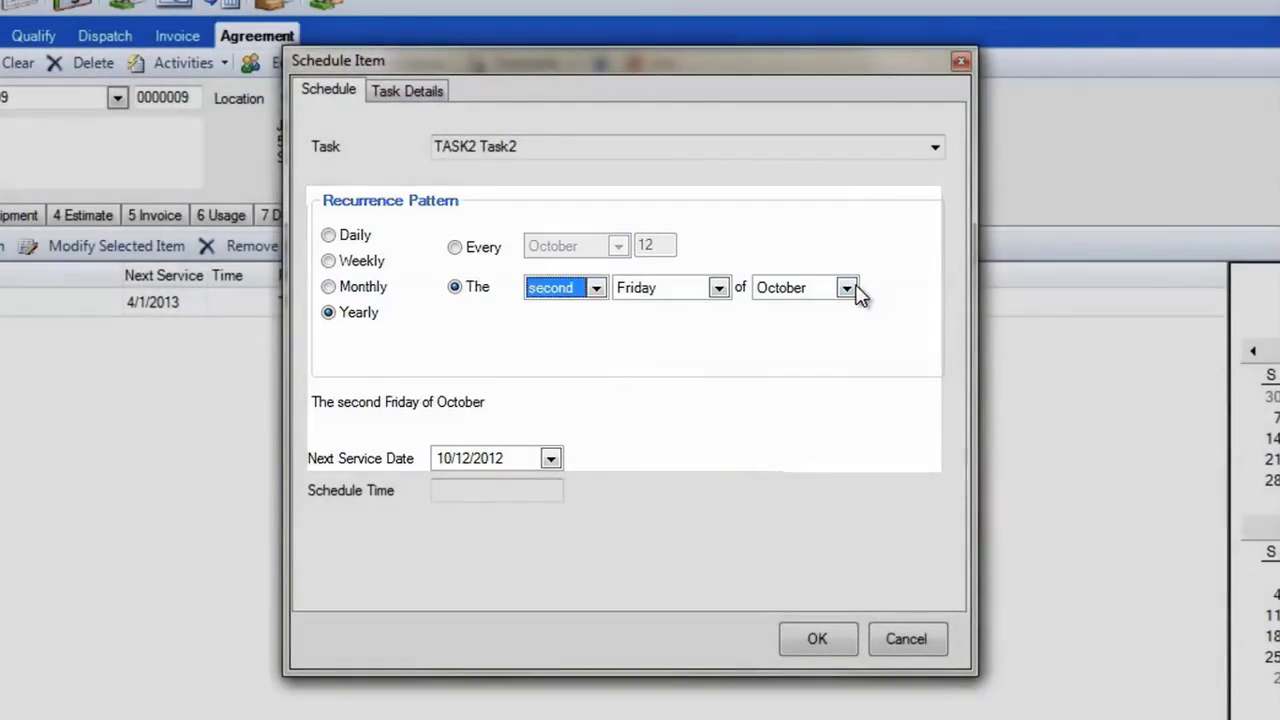
{"action": "left_click", "coordinate": [846, 290]}
{"action": "left_click", "coordinate": [786, 430]}
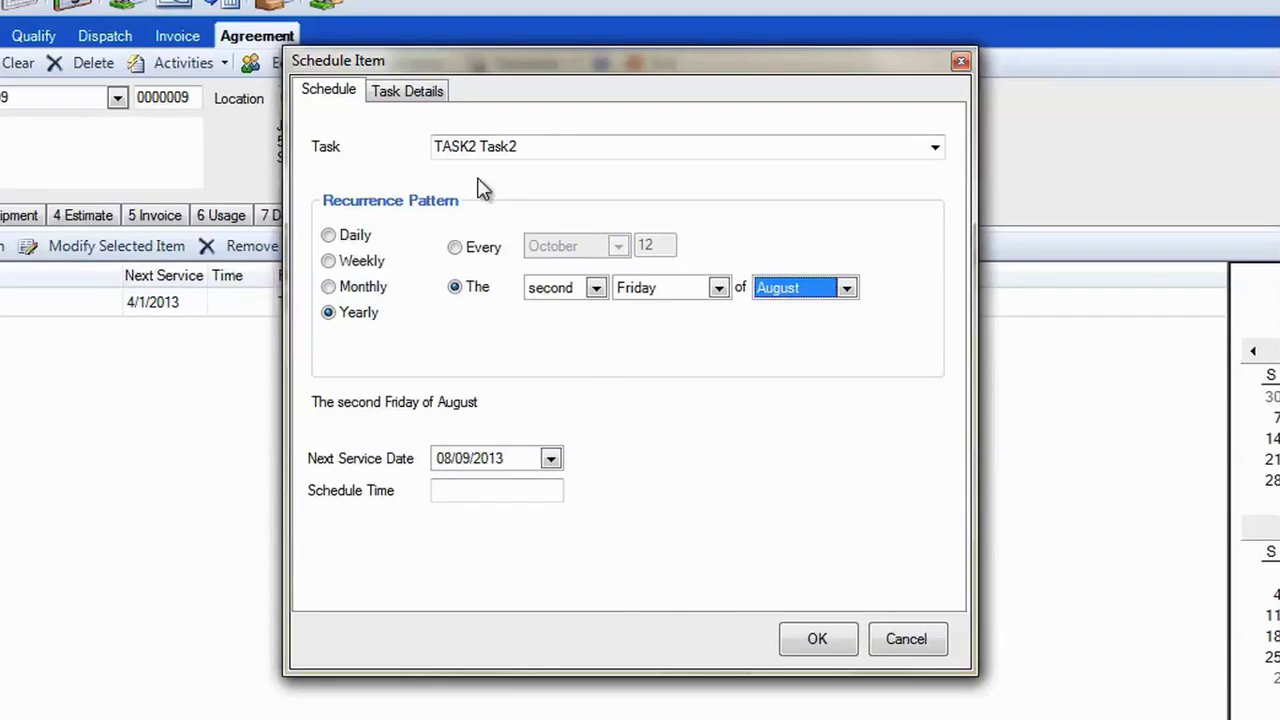
Step: Insert sub tasks 300 Clean and check, 307 Clear exhaust vent and 308 Replace UV light into the TASK2 schedule item
{"action": "left_click", "coordinate": [410, 94]}
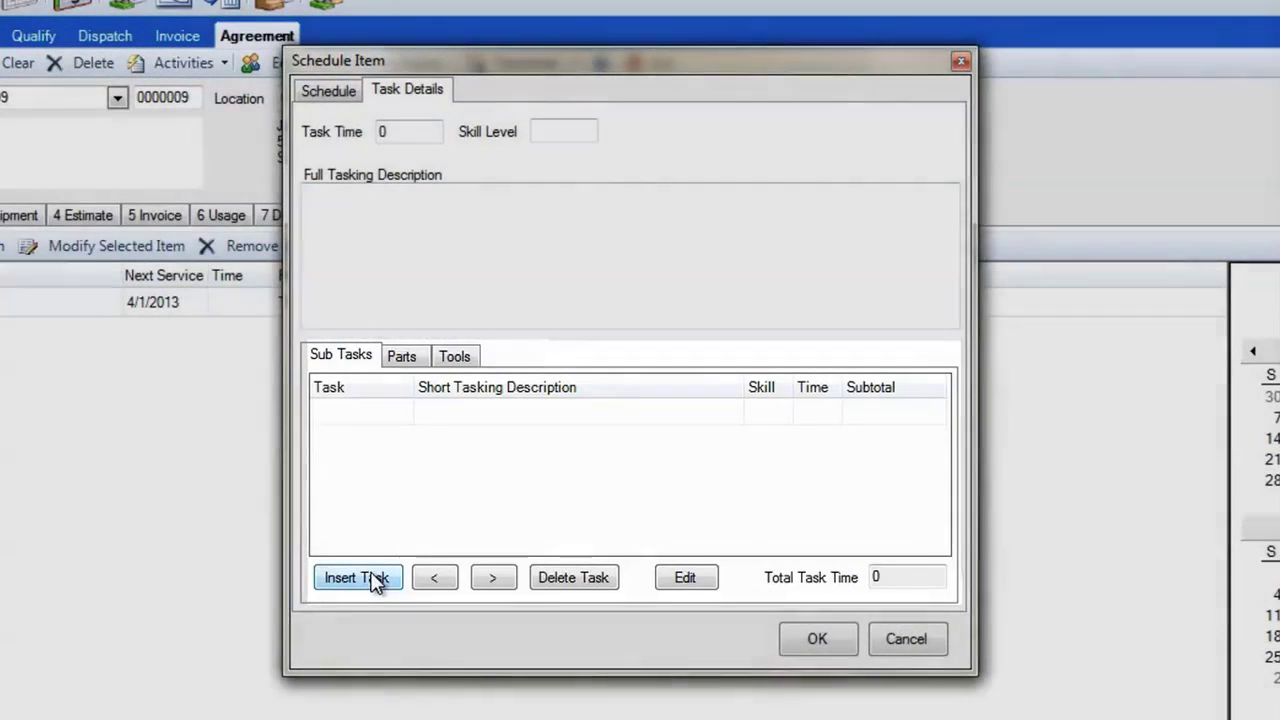
{"action": "left_click", "coordinate": [375, 580]}
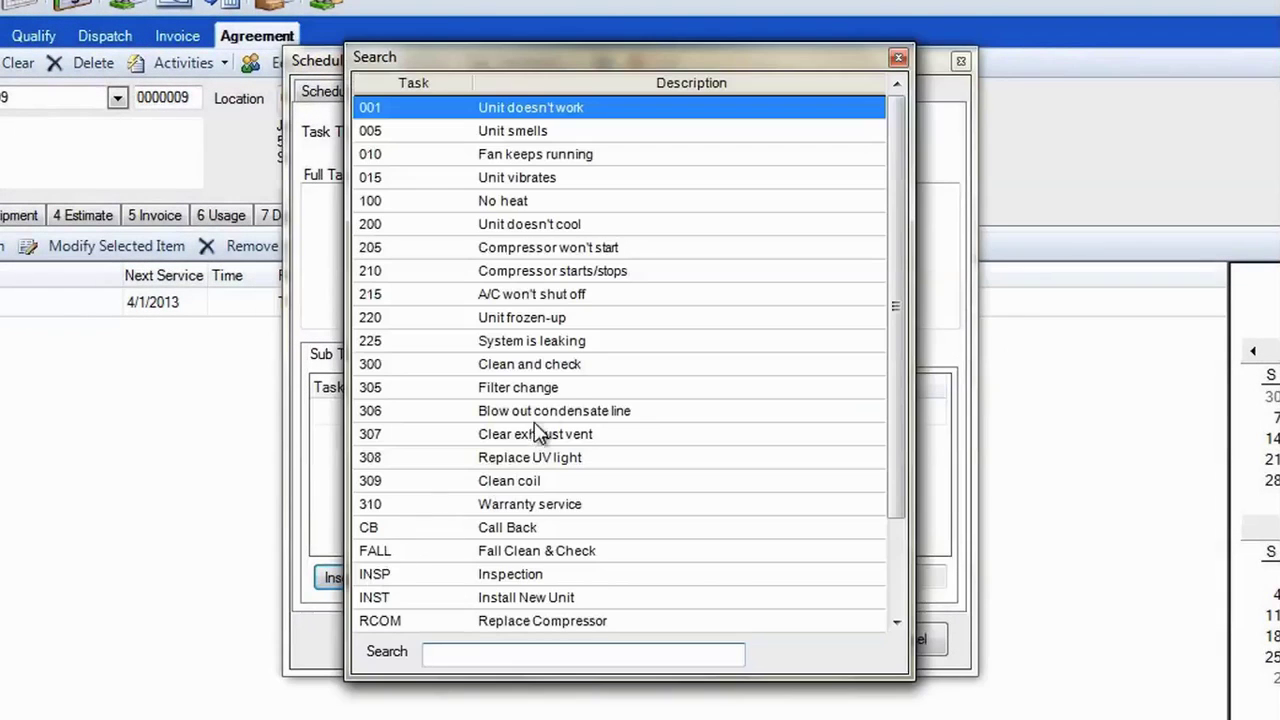
{"action": "double_click", "coordinate": [565, 368]}
{"action": "left_click", "coordinate": [357, 584]}
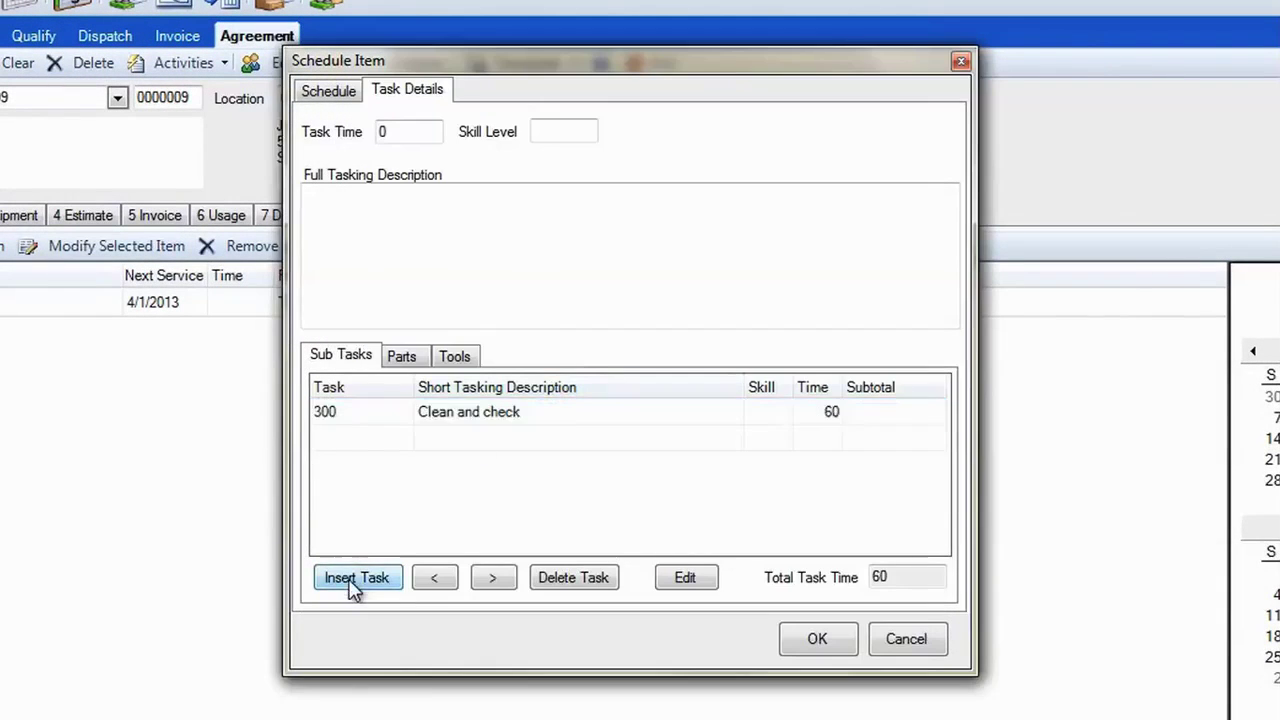
{"action": "double_click", "coordinate": [568, 434]}
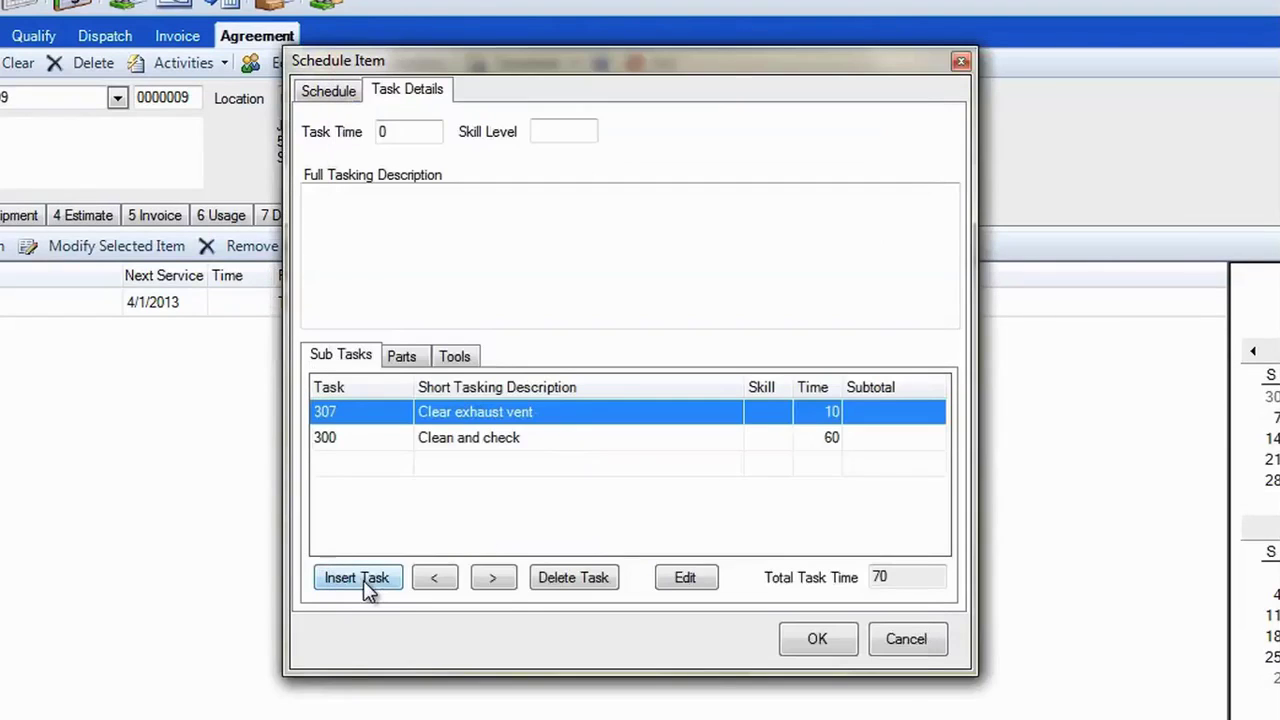
{"action": "left_click", "coordinate": [366, 586]}
{"action": "double_click", "coordinate": [540, 461]}
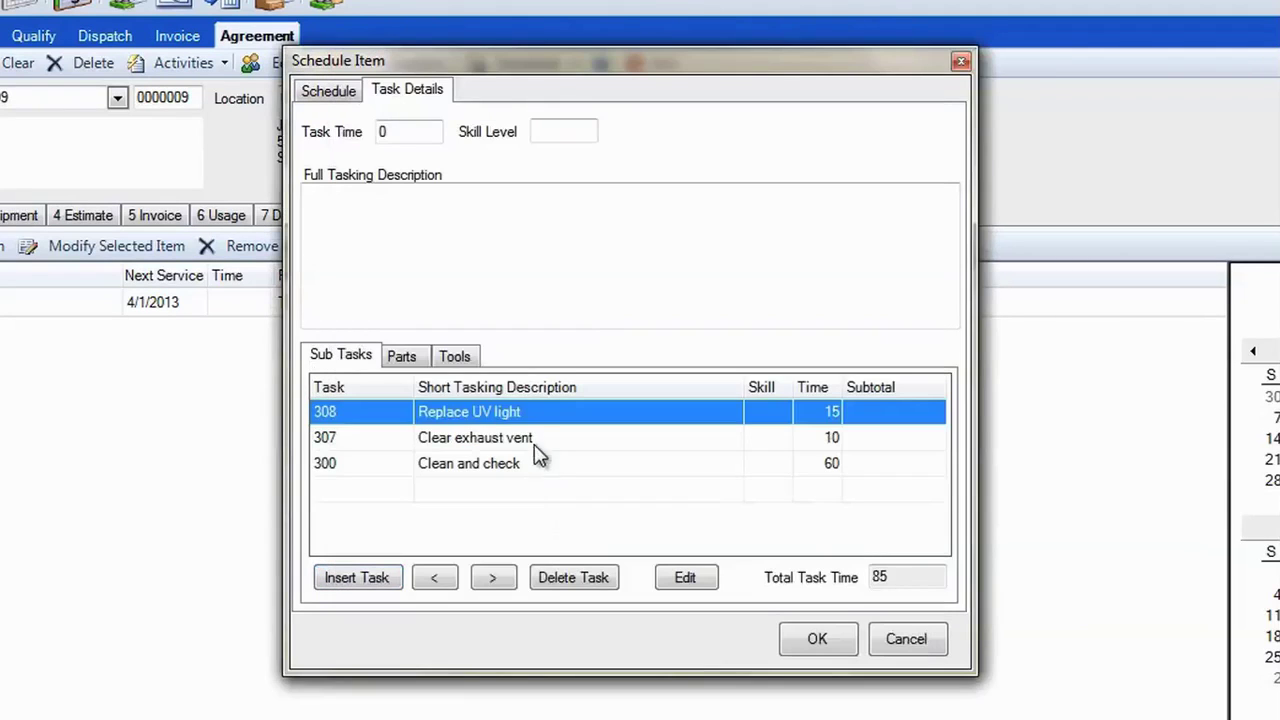
Step: Assign the 15' Extension Ladder as a tool for the TASK2 schedule item
{"action": "left_click", "coordinate": [470, 360]}
{"action": "left_click", "coordinate": [937, 412]}
{"action": "left_click", "coordinate": [940, 413]}
{"action": "left_click", "coordinate": [686, 438]}
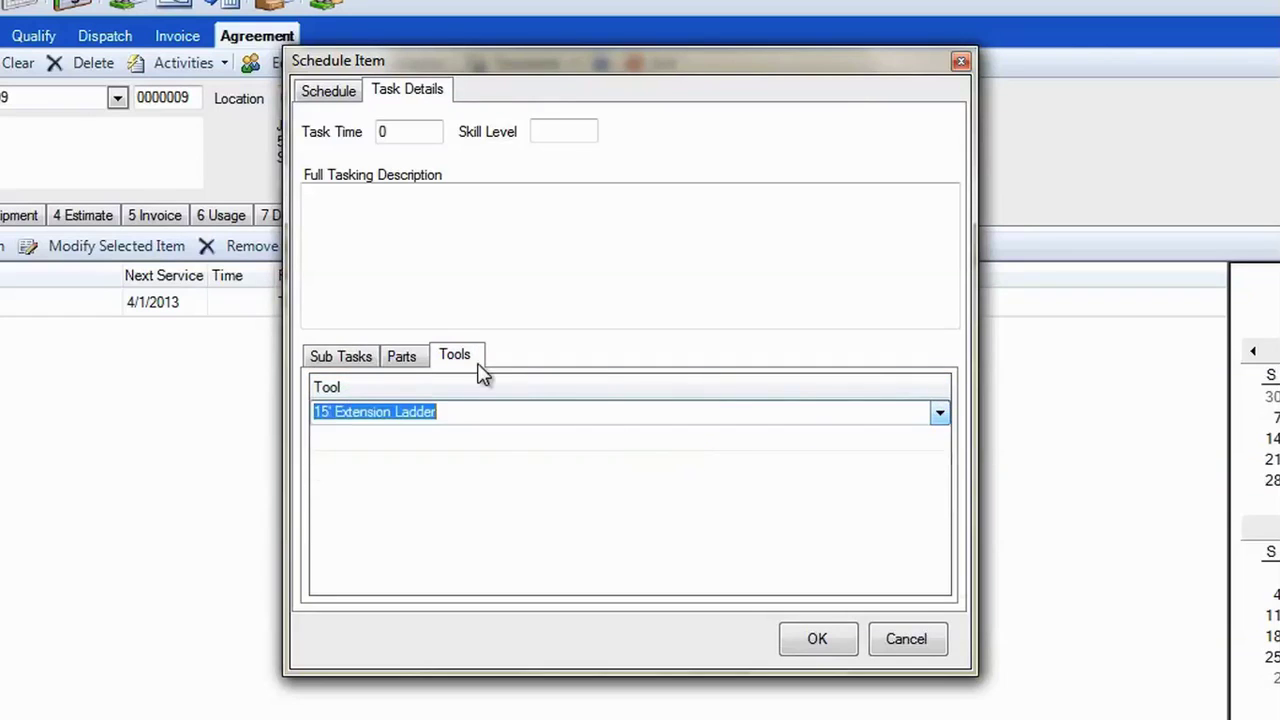
Step: Find parts with "uv" in the description and add one UV Lamp, P103-GERMLAMP00, to the TASK2 schedule item
{"action": "left_click", "coordinate": [401, 358]}
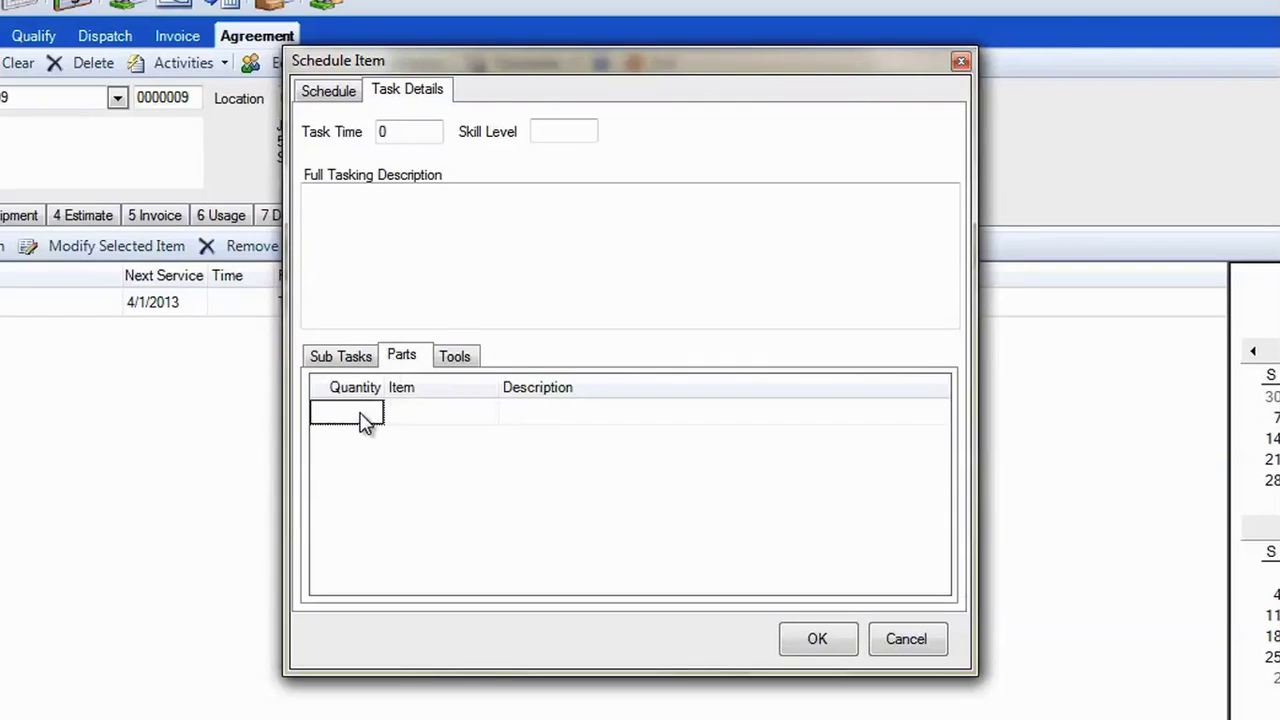
{"action": "left_click", "coordinate": [388, 416]}
{"action": "left_click", "coordinate": [486, 412]}
{"action": "left_click", "coordinate": [808, 592]}
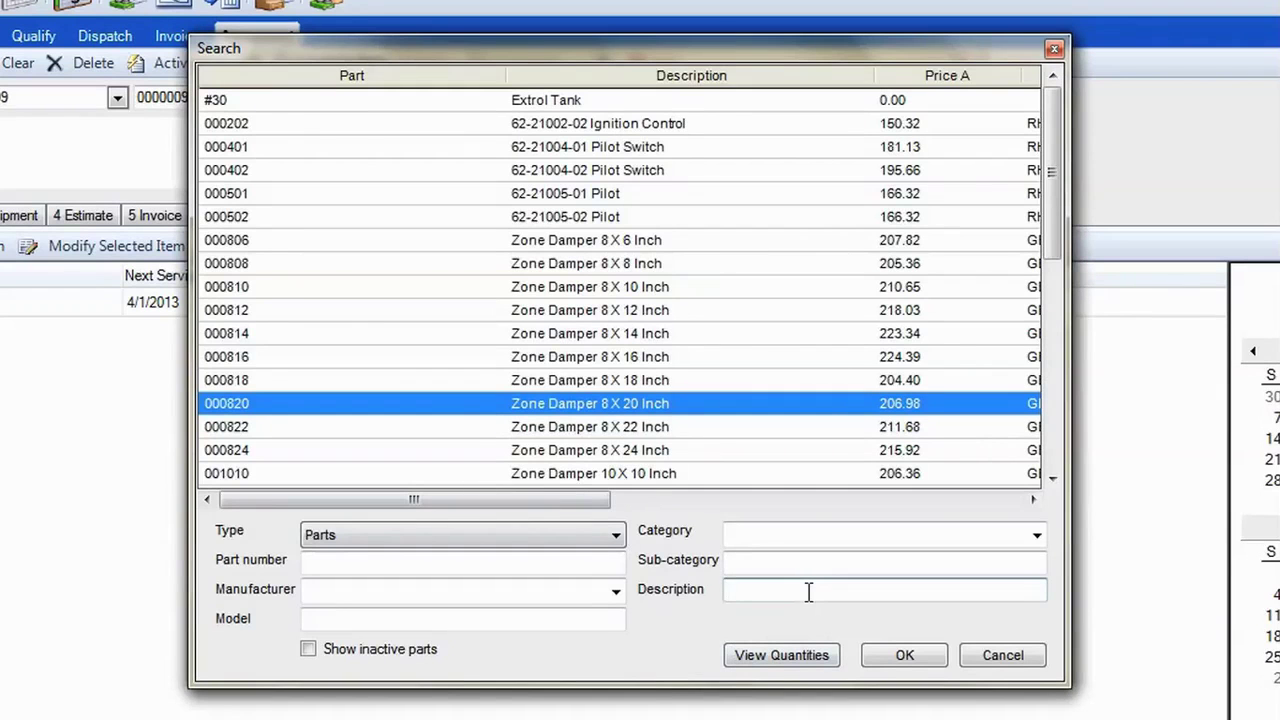
{"action": "type", "text": "uv"}
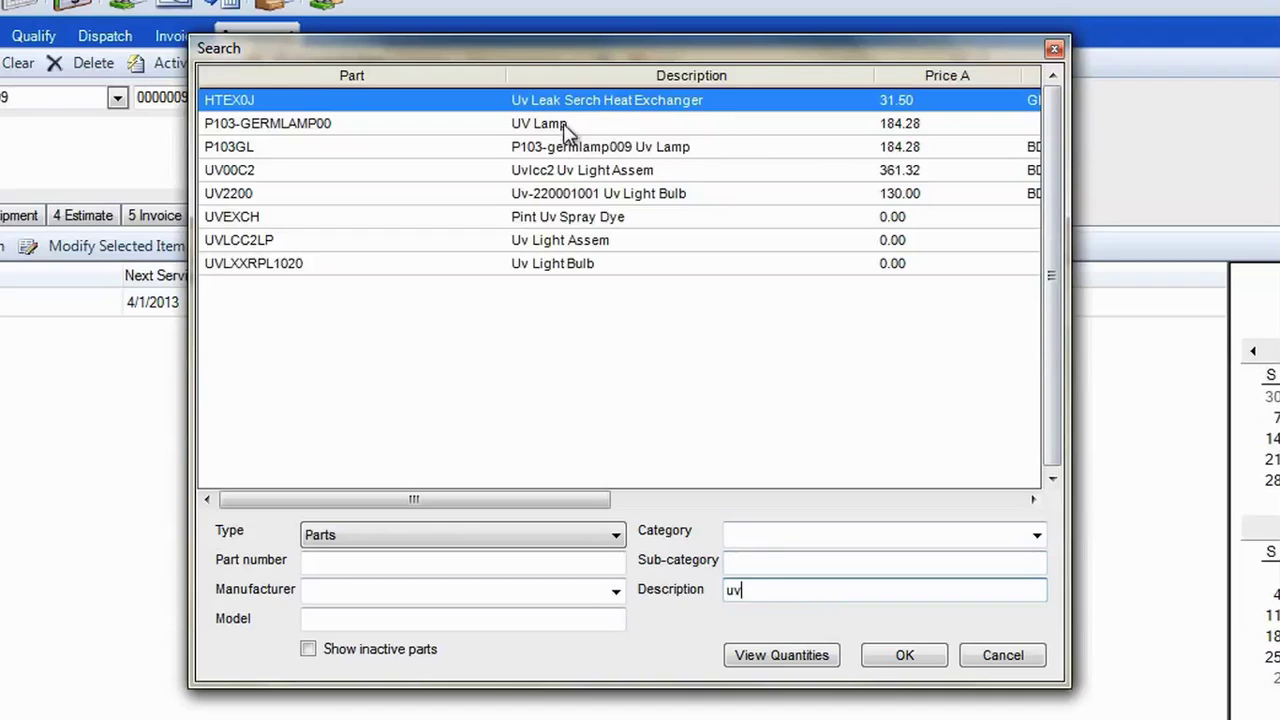
{"action": "double_click", "coordinate": [564, 124]}
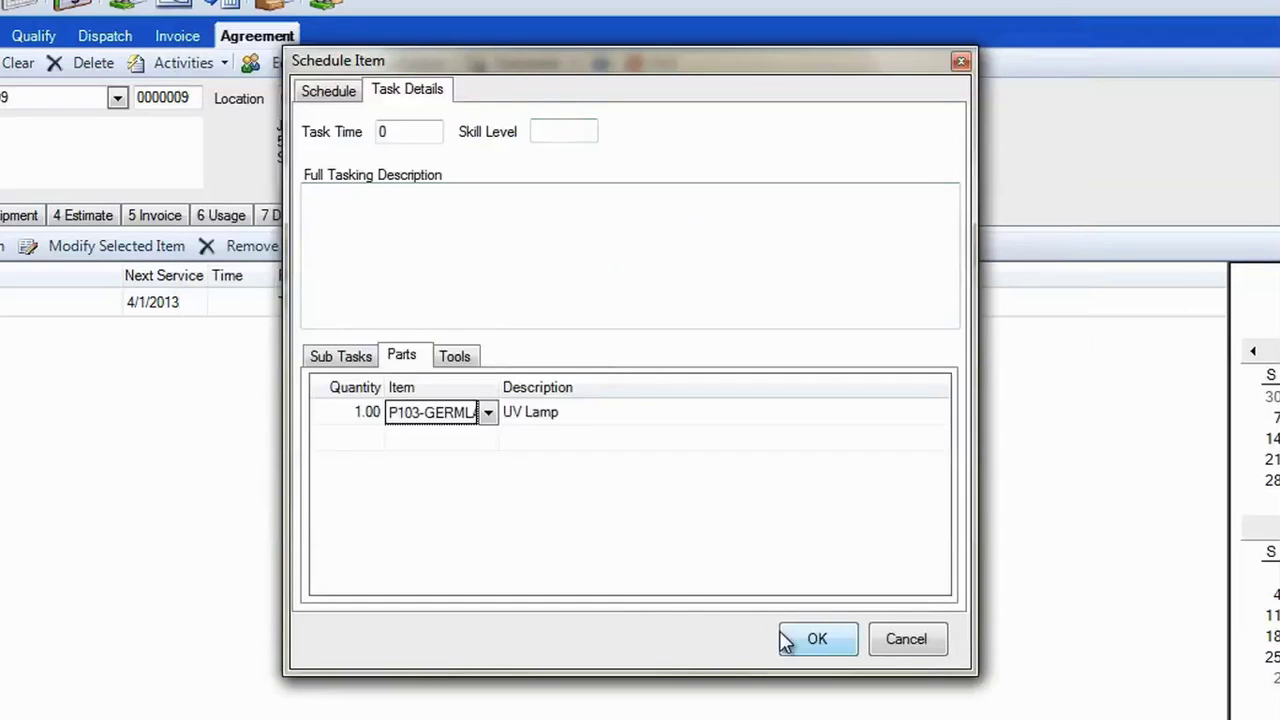
Step: Set the task time to 85 to match the sub tasks' total and accept the TASK2 schedule item
{"action": "left_click", "coordinate": [339, 358]}
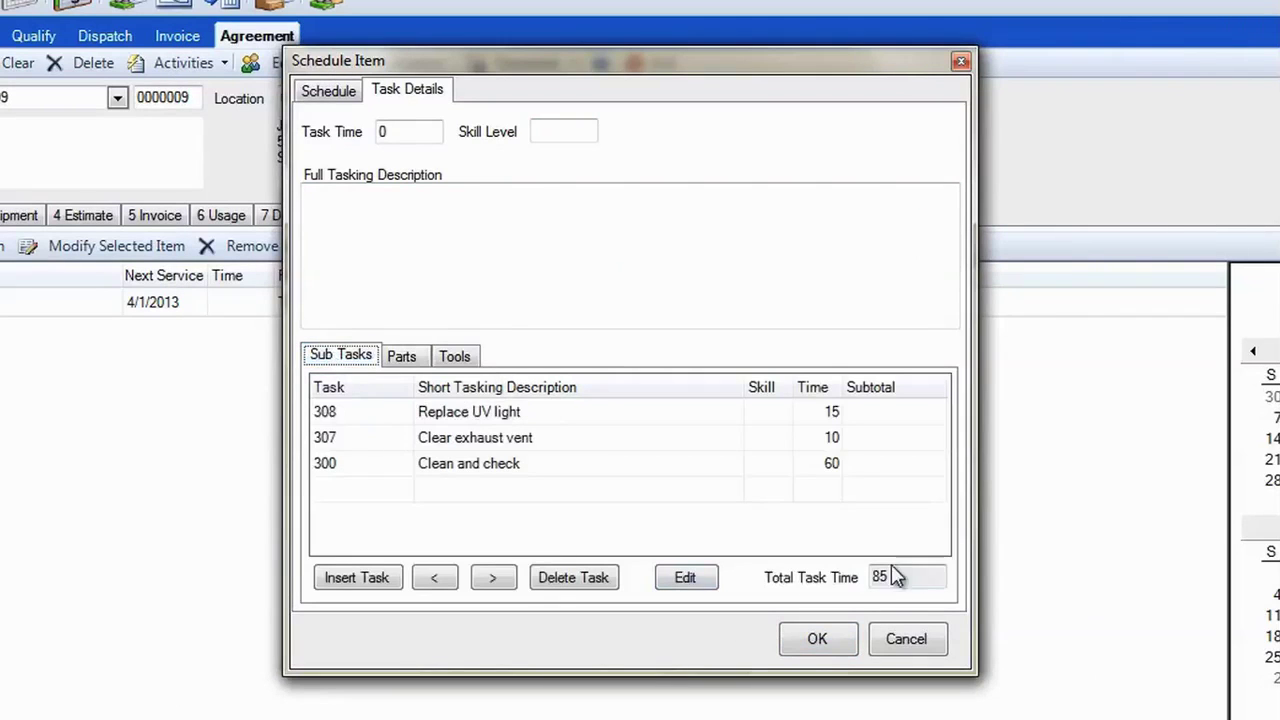
{"action": "left_click", "coordinate": [406, 132]}
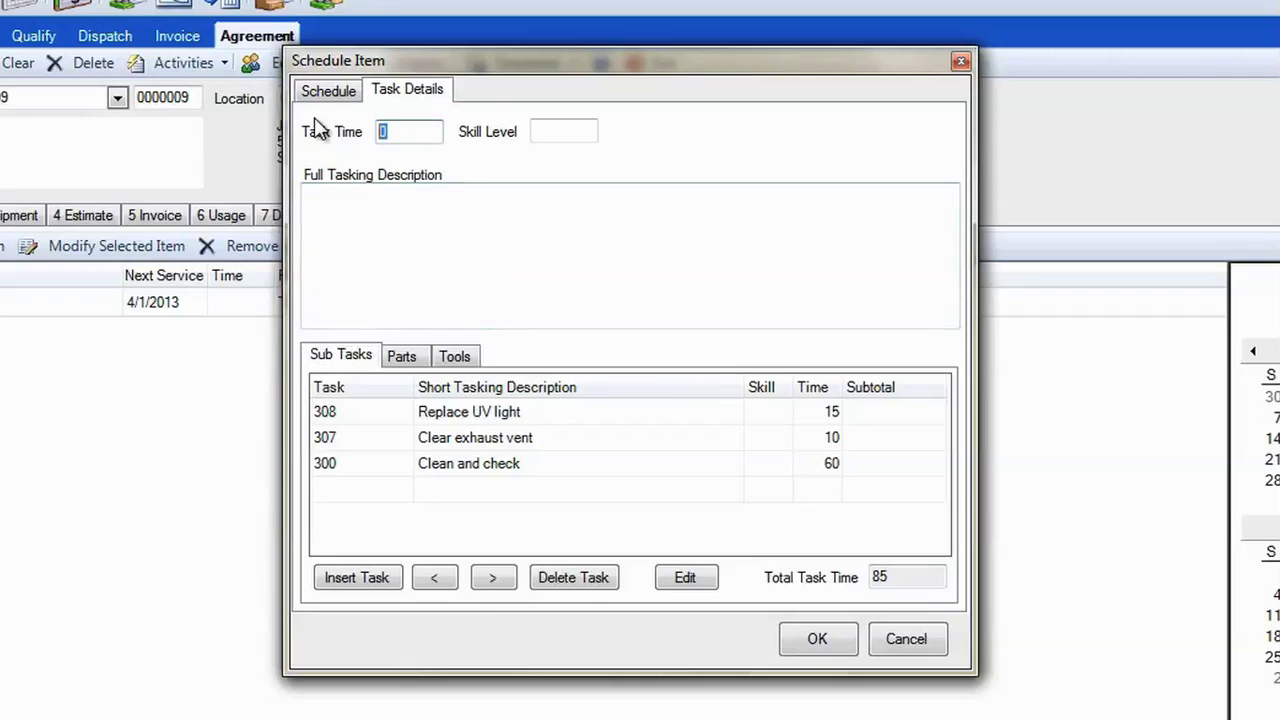
{"action": "type", "text": "85"}
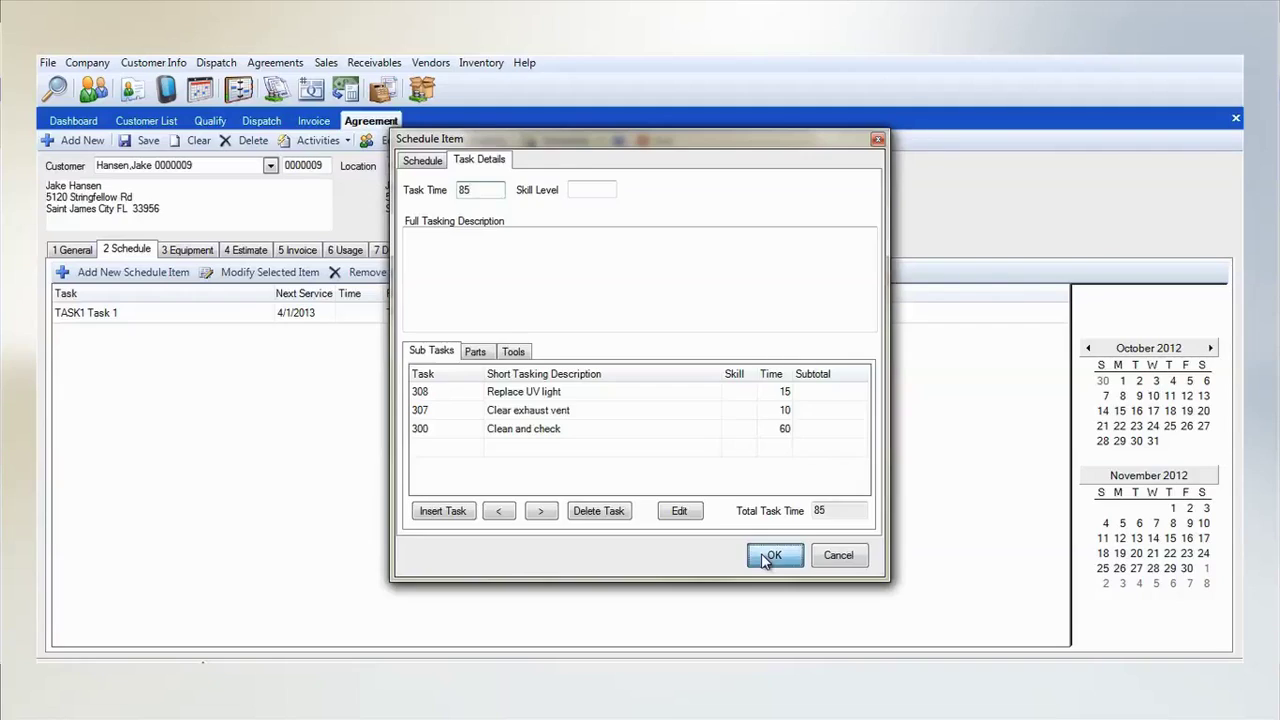
{"action": "left_click", "coordinate": [808, 641]}
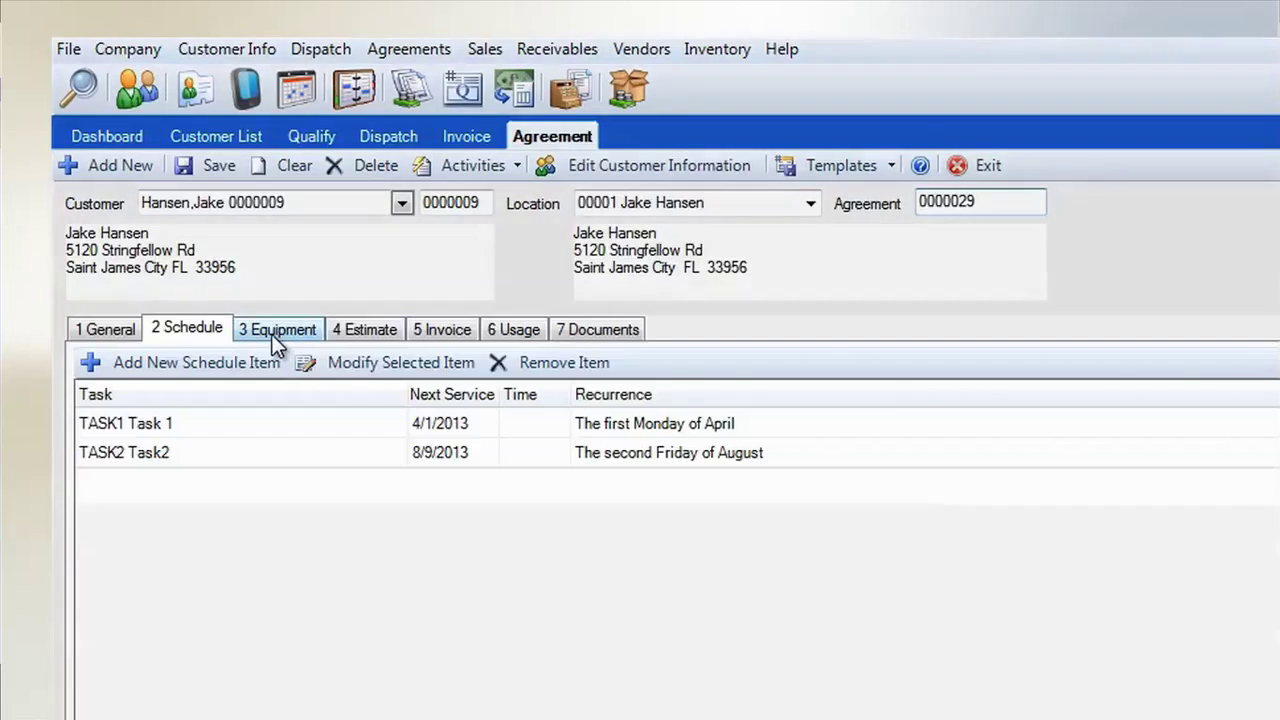
Step: Include the TRANE TR2100 and the WHITE ROGERS T2000 and 2105 thermostats as the agreement's equipment, and save the agreement
{"action": "left_click", "coordinate": [188, 252]}
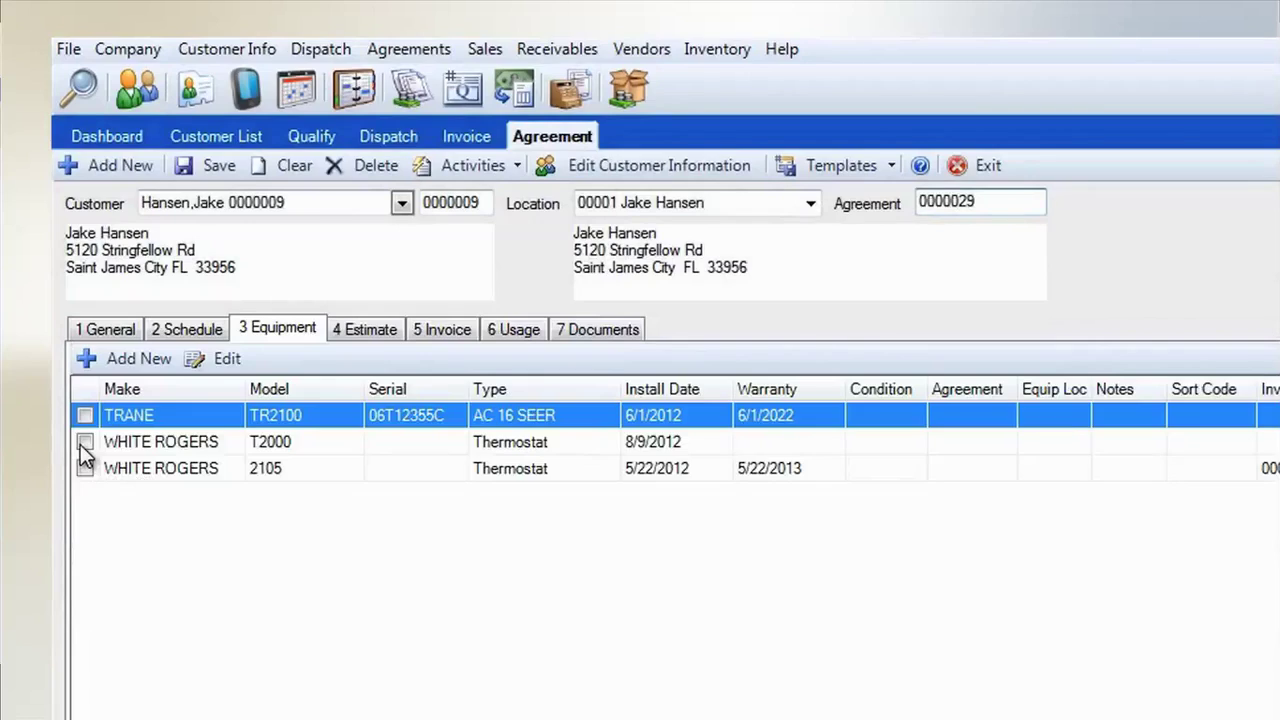
{"action": "left_click", "coordinate": [84, 445]}
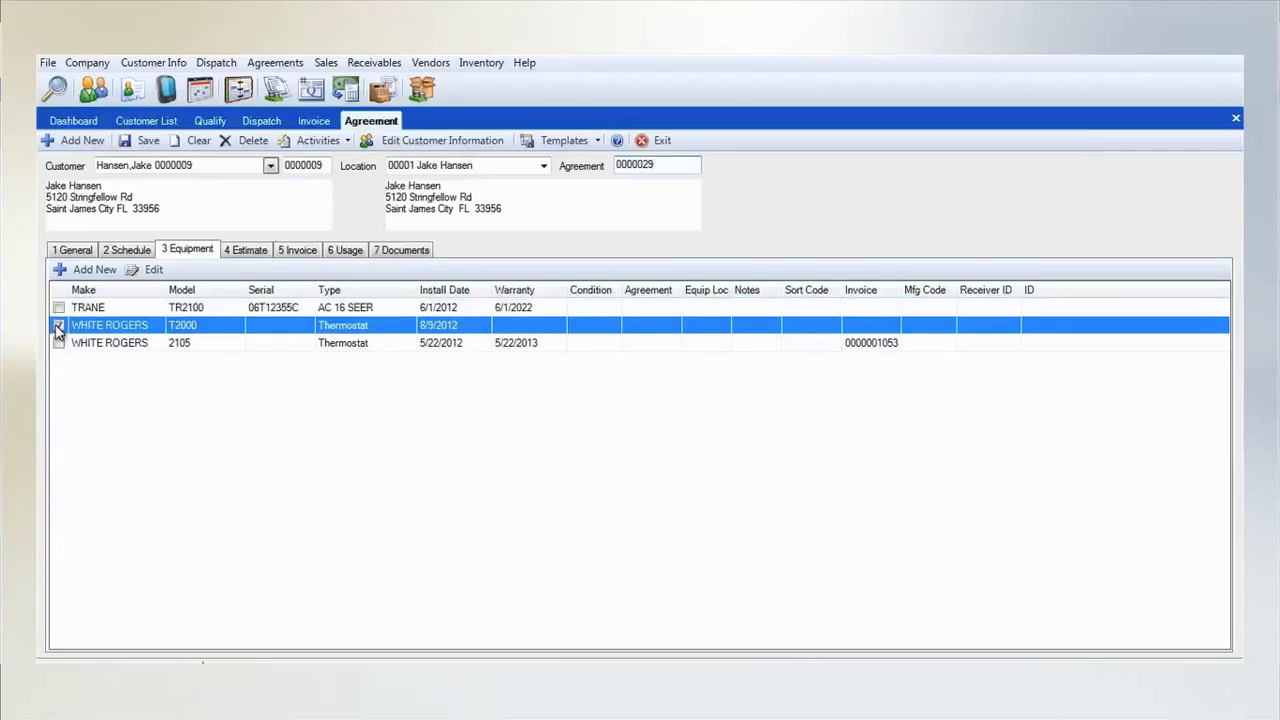
{"action": "left_click", "coordinate": [59, 326]}
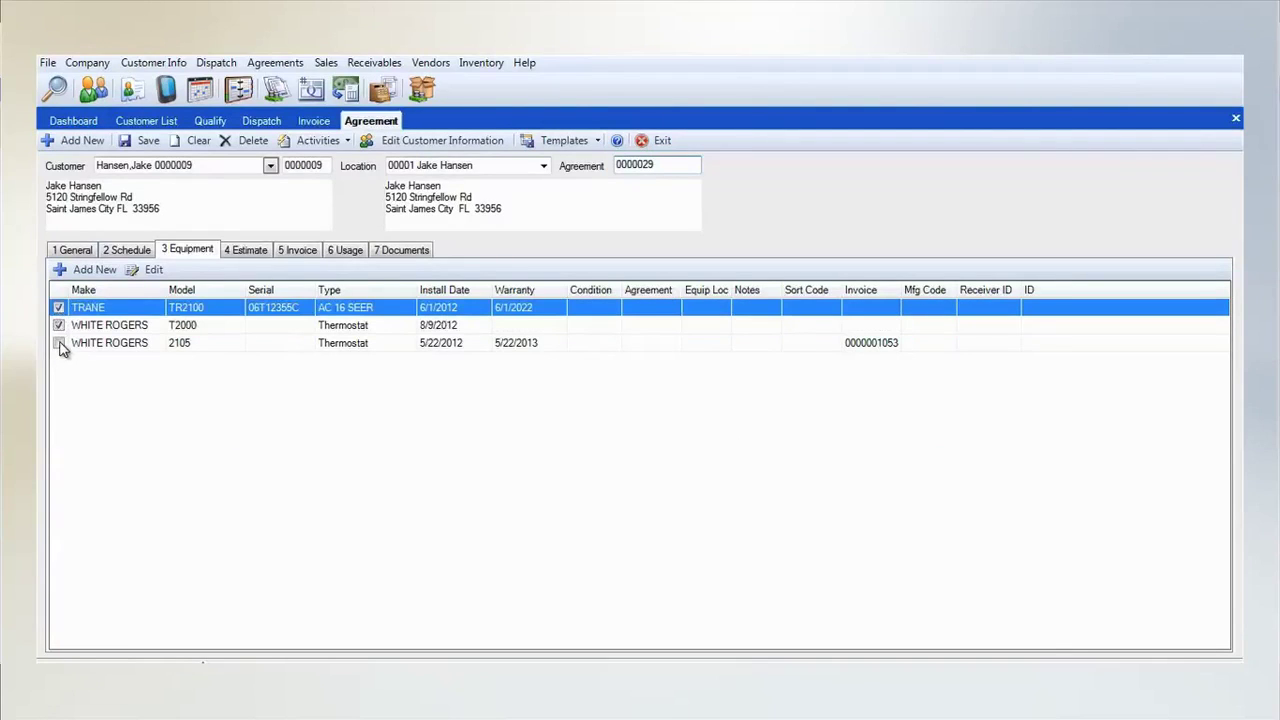
{"action": "left_click", "coordinate": [60, 344]}
{"action": "left_click", "coordinate": [60, 344]}
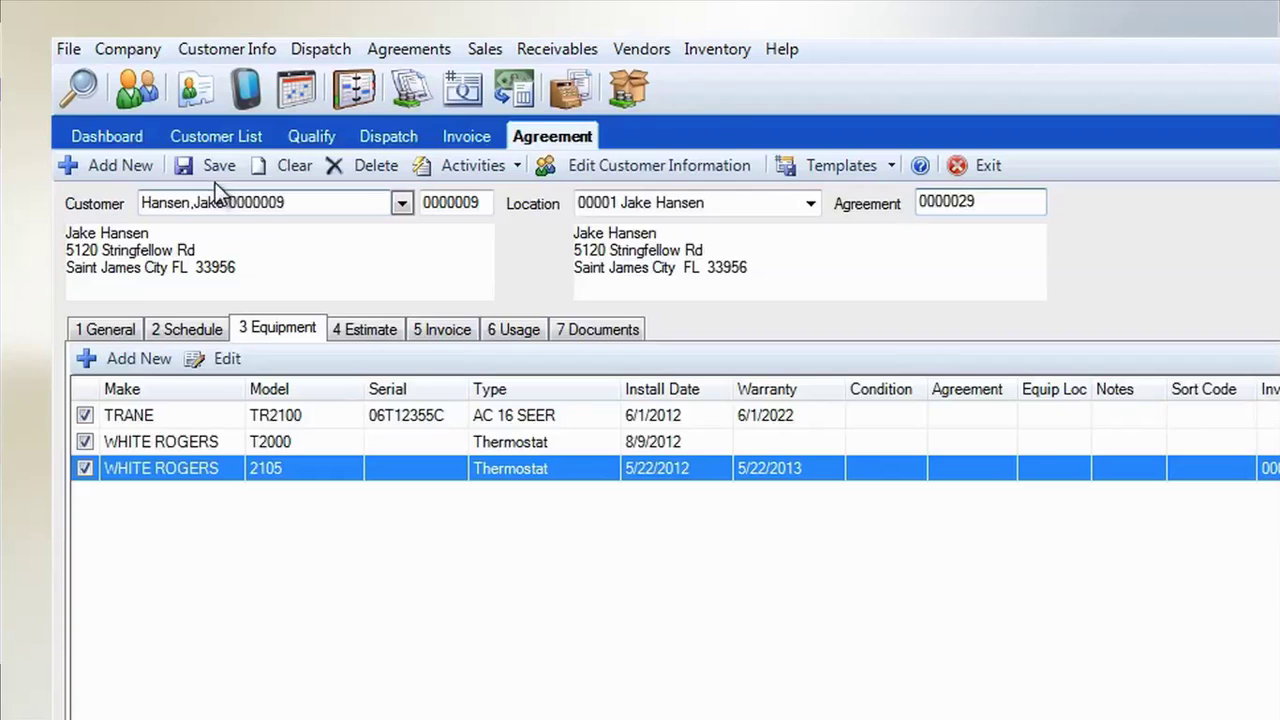
{"action": "left_click", "coordinate": [205, 166]}
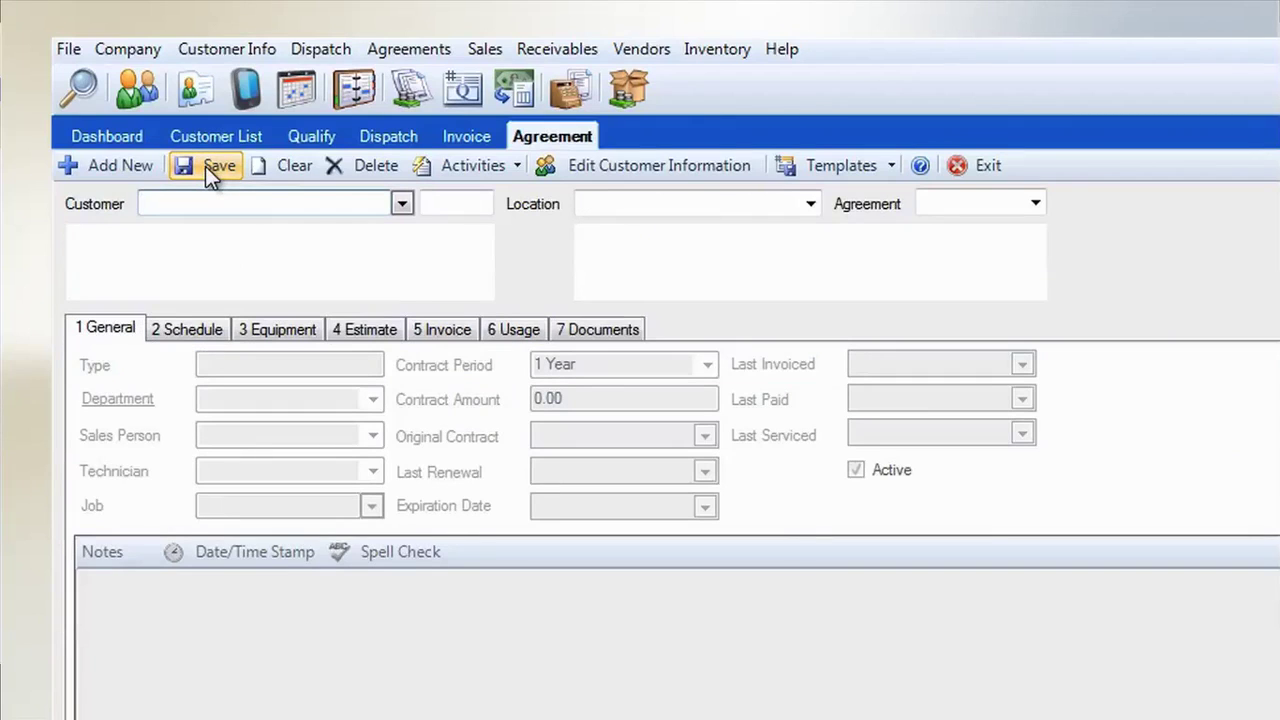